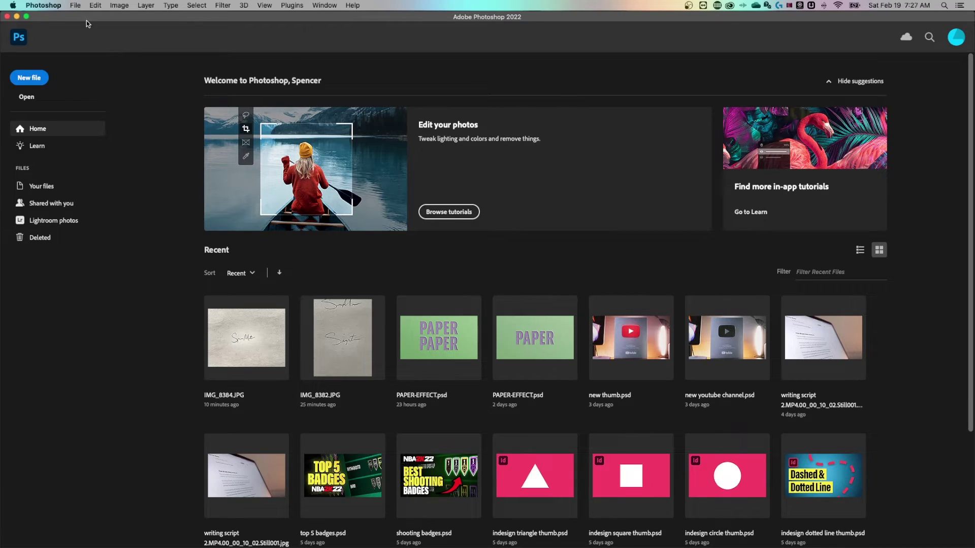
# - Preview and open IMG_8384.JPG from the Downloads folder
pyautogui.click(77, 7)
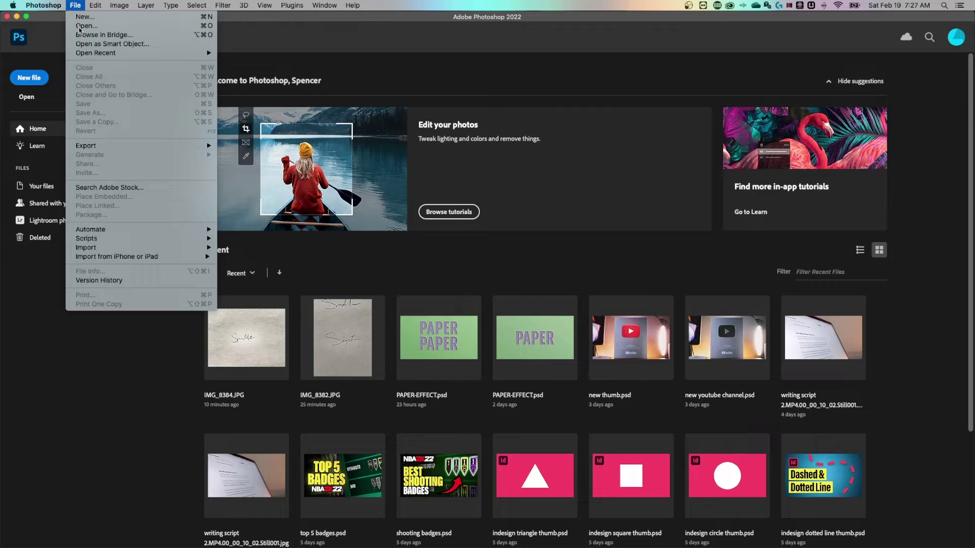
pyautogui.click(75, 6)
pyautogui.press('super+o')
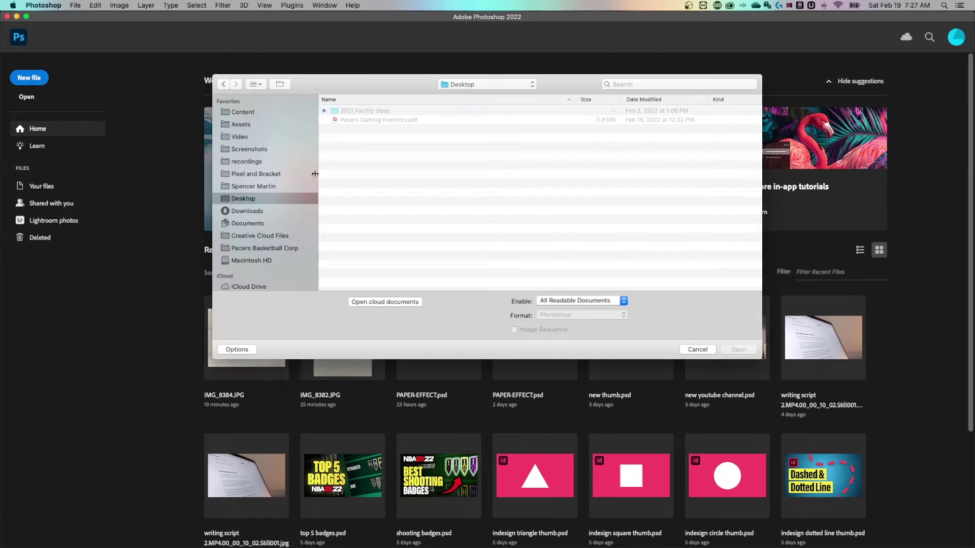
pyautogui.click(248, 211)
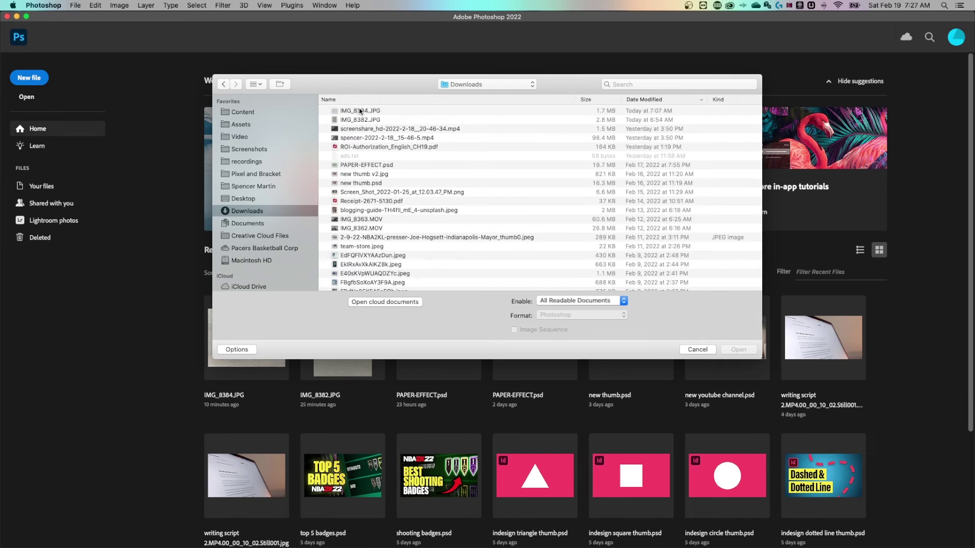
pyautogui.click(362, 112)
pyautogui.press('space')
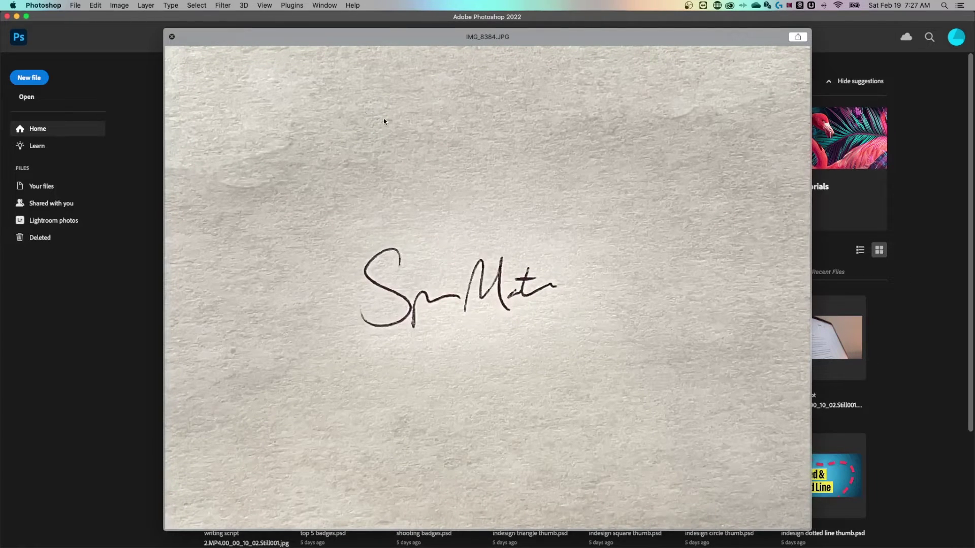
pyautogui.press('space')
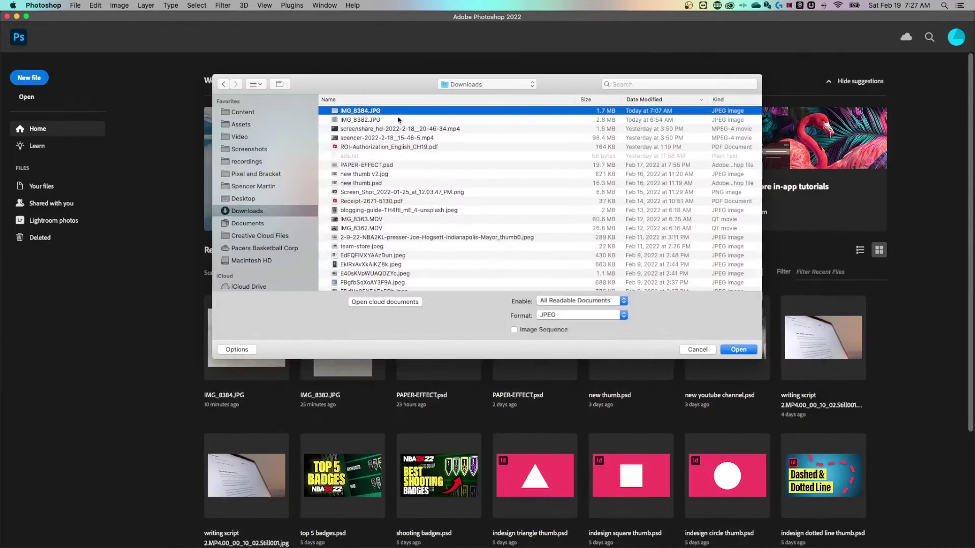
pyautogui.click(741, 349)
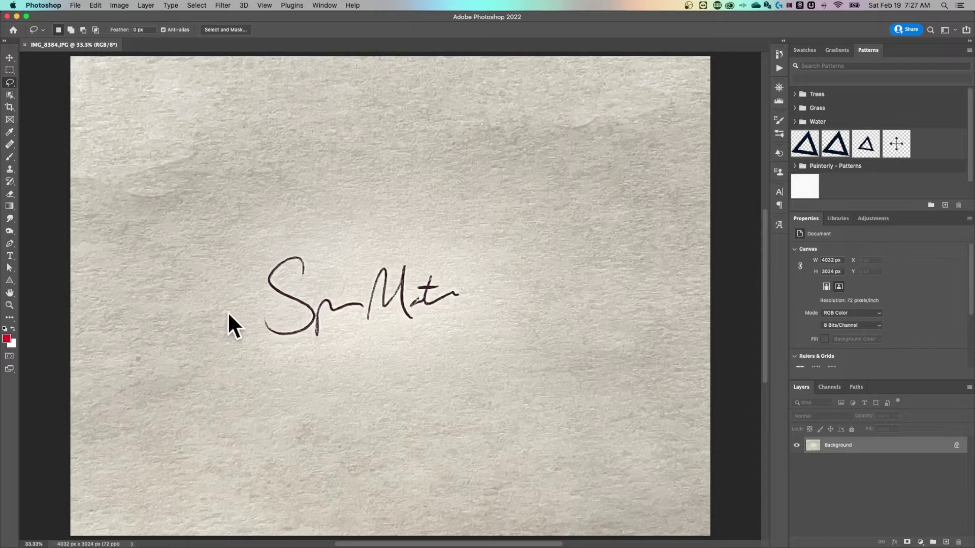
pyautogui.click(9, 82)
# - Lasso around the signature and crop the image to that selection
pyautogui.click(42, 82)
pyautogui.moveTo(256, 299)
pyautogui.mouseDown()
pyautogui.moveTo(261, 270)
pyautogui.moveTo(284, 253)
pyautogui.moveTo(314, 257)
pyautogui.moveTo(330, 279)
pyautogui.moveTo(414, 255)
pyautogui.moveTo(459, 272)
pyautogui.moveTo(399, 333)
pyautogui.moveTo(292, 351)
pyautogui.moveTo(258, 343)
pyautogui.moveTo(257, 302)
pyautogui.mouseUp()
pyautogui.click(119, 5)
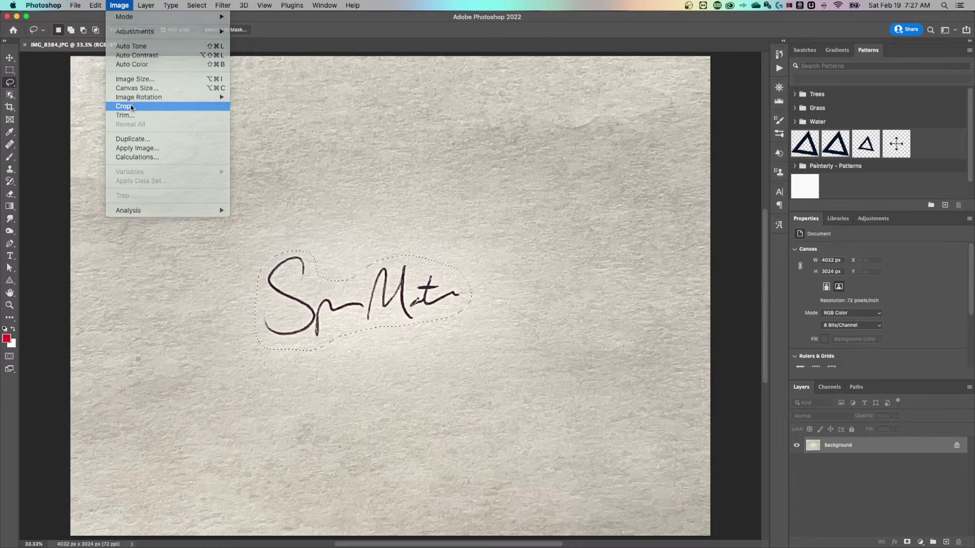
pyautogui.click(123, 106)
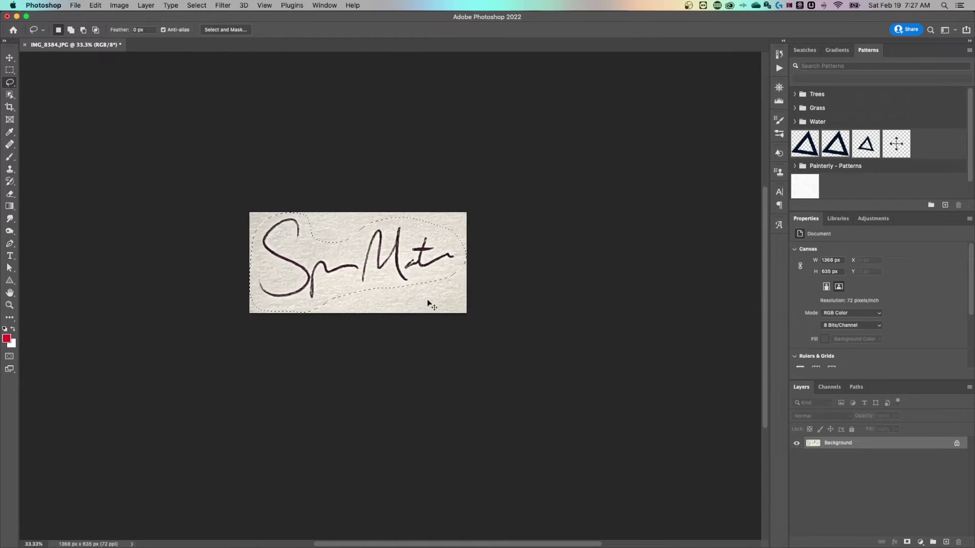
# - Deselect, then zoom in and centre the 1368 × 635 px cropped signature
pyautogui.press('super+d')
pyautogui.press('super+equal')
pyautogui.press('super+equal')
pyautogui.moveTo(401, 251); pyautogui.dragTo(462, 323)
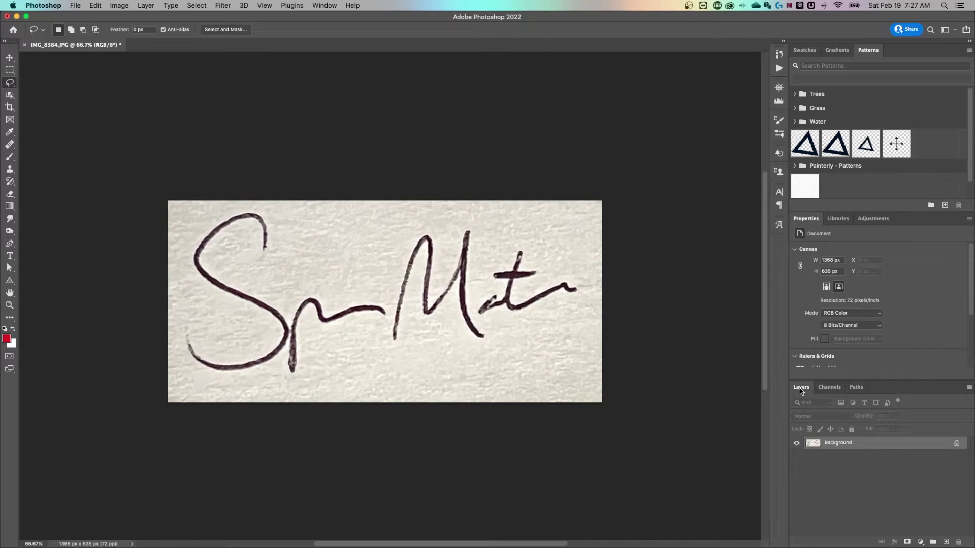
pyautogui.click(826, 386)
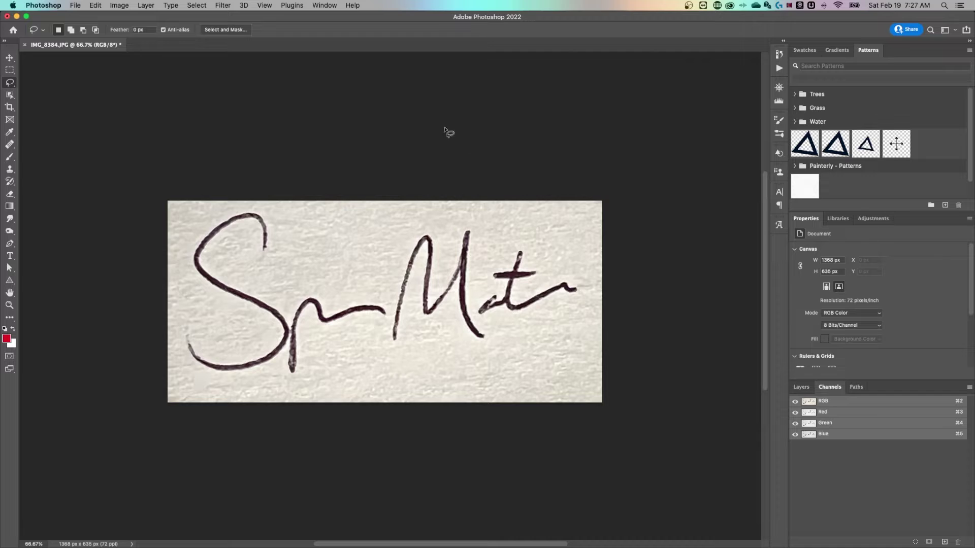
# - Hide the Green and Blue channels and target the Red channel alone
pyautogui.click(325, 6)
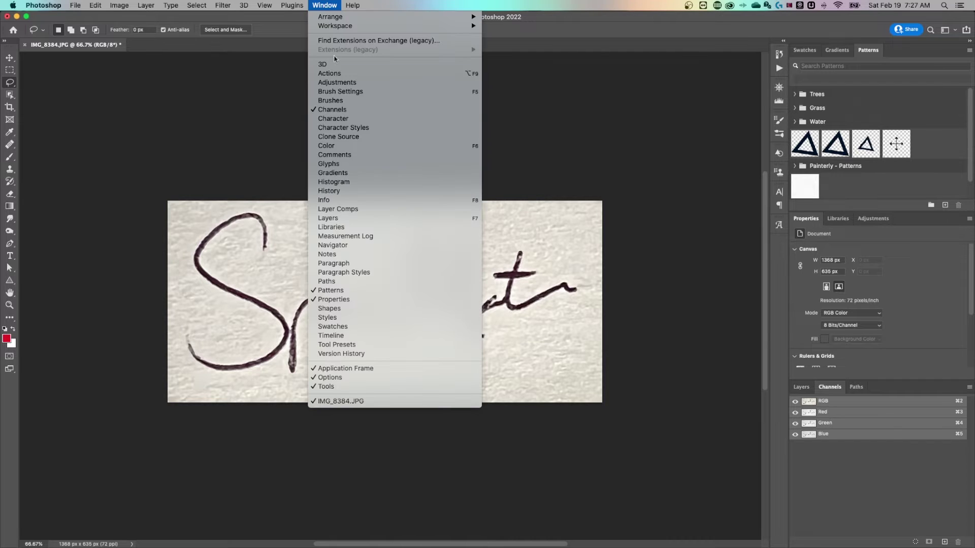
pyautogui.click(829, 389)
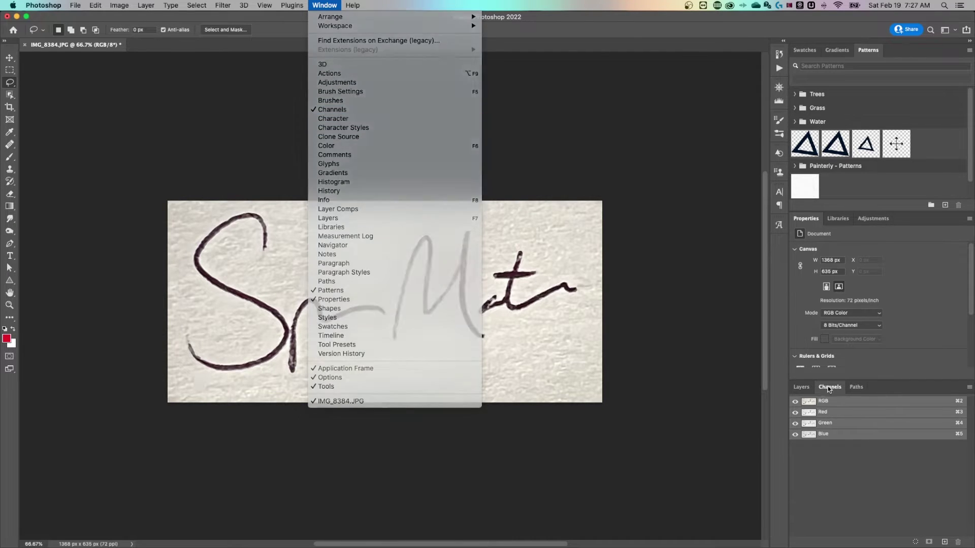
pyautogui.click(796, 424)
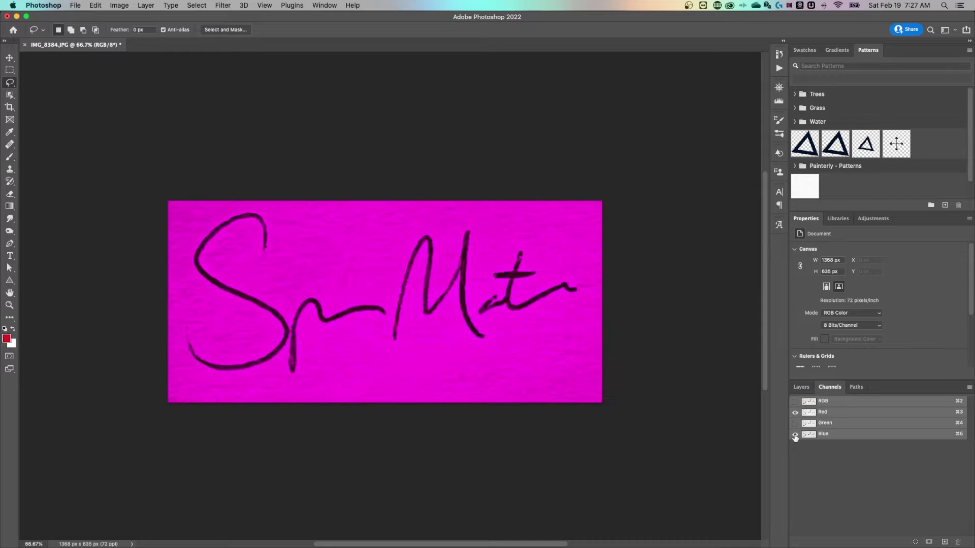
pyautogui.click(796, 435)
pyautogui.click(823, 414)
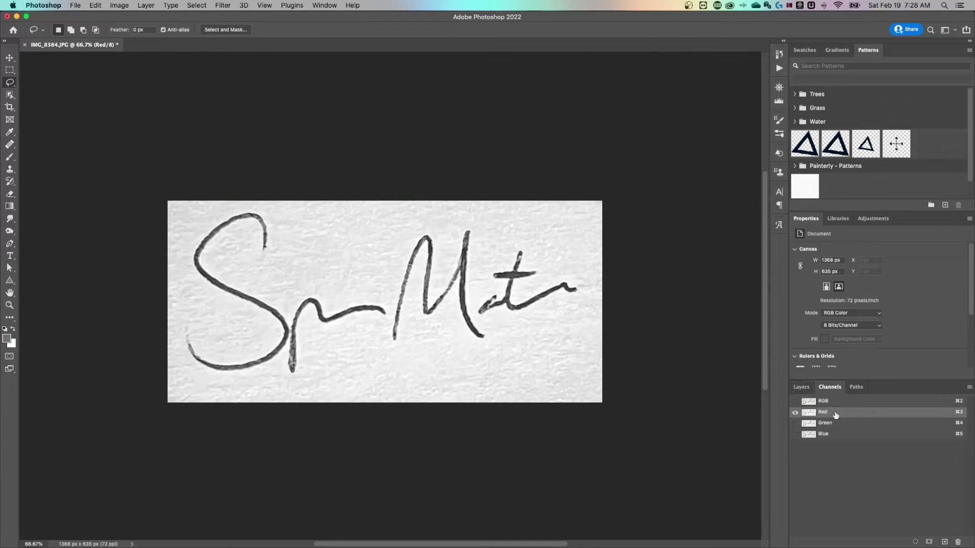
pyautogui.click(120, 6)
# - Apply Levels with input values 97, 0.90 and 193 to the Red channel
pyautogui.moveTo(129, 30)
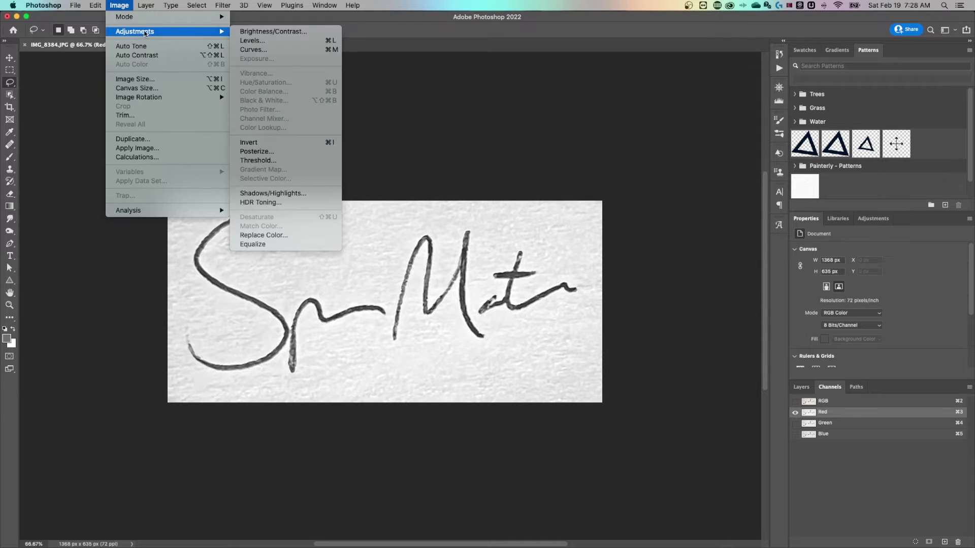
pyautogui.click(249, 40)
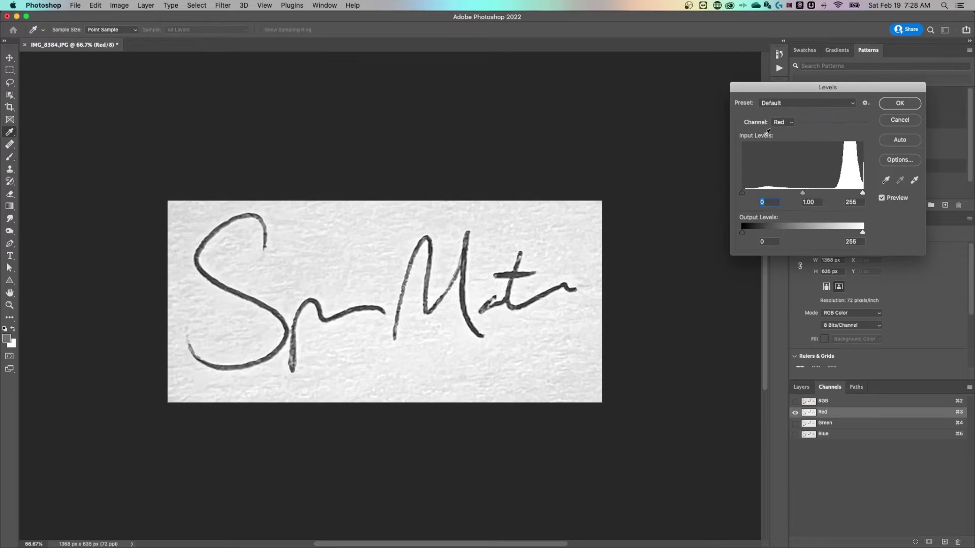
pyautogui.moveTo(837, 94); pyautogui.dragTo(657, 67)
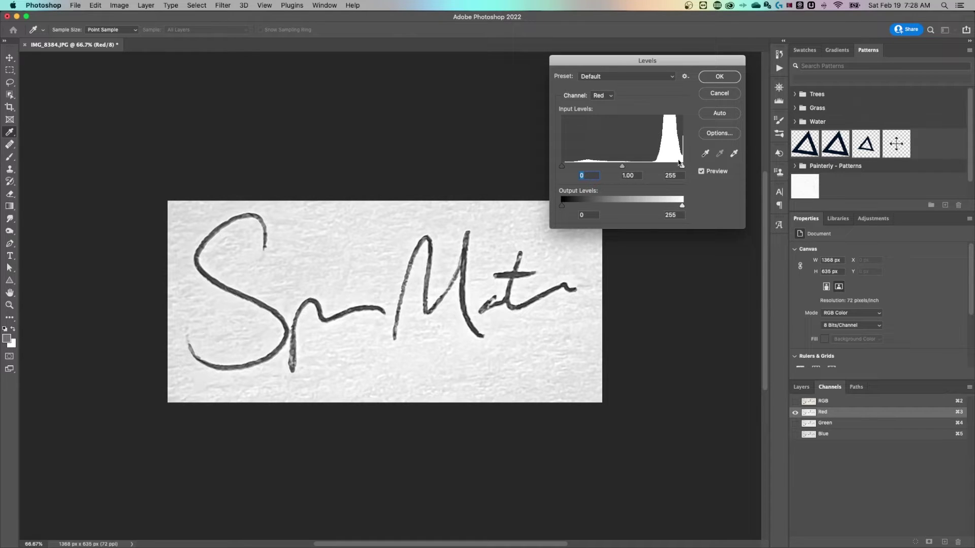
pyautogui.moveTo(683, 165); pyautogui.dragTo(653, 169)
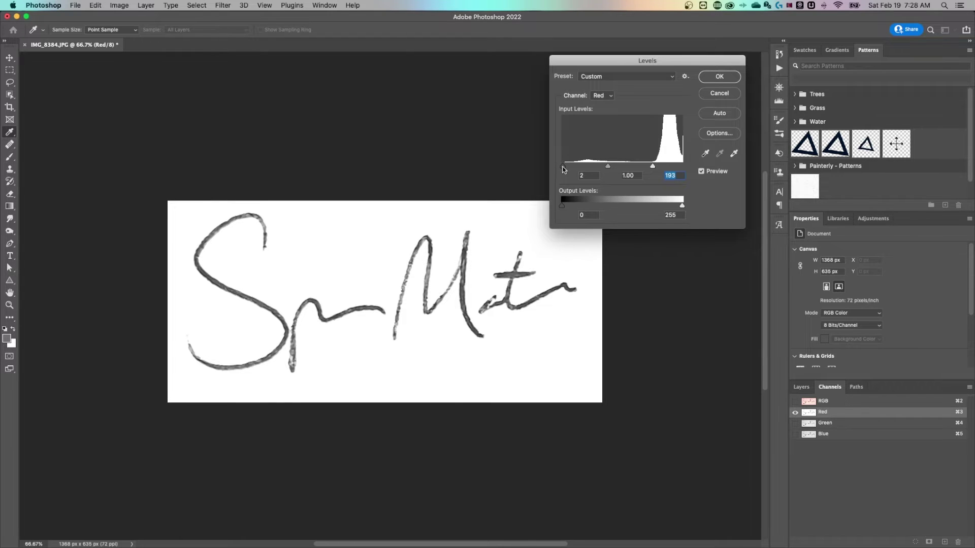
pyautogui.moveTo(562, 168); pyautogui.dragTo(604, 165)
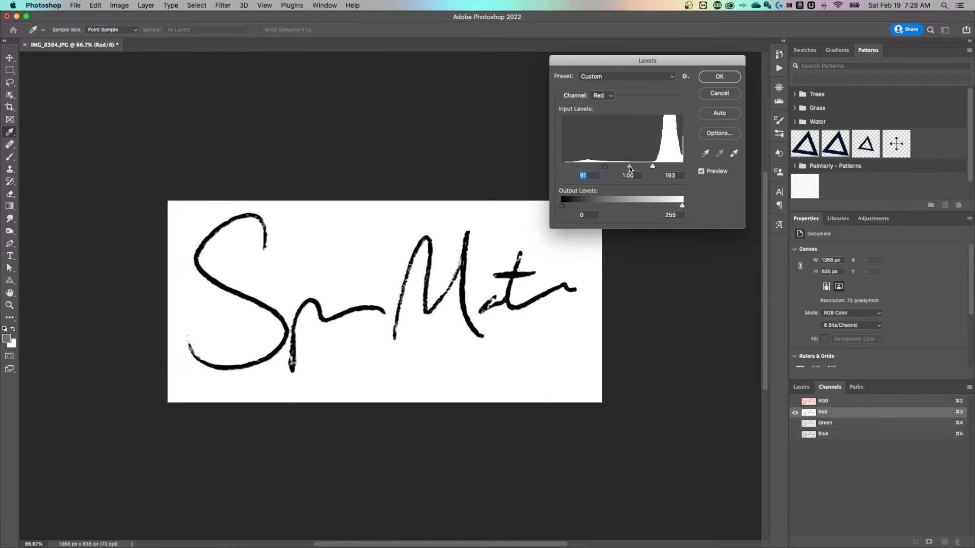
pyautogui.moveTo(629, 168)
pyautogui.mouseDown()
pyautogui.moveTo(620, 168)
pyautogui.moveTo(642, 169)
pyautogui.moveTo(607, 166)
pyautogui.moveTo(632, 169)
pyautogui.mouseUp()
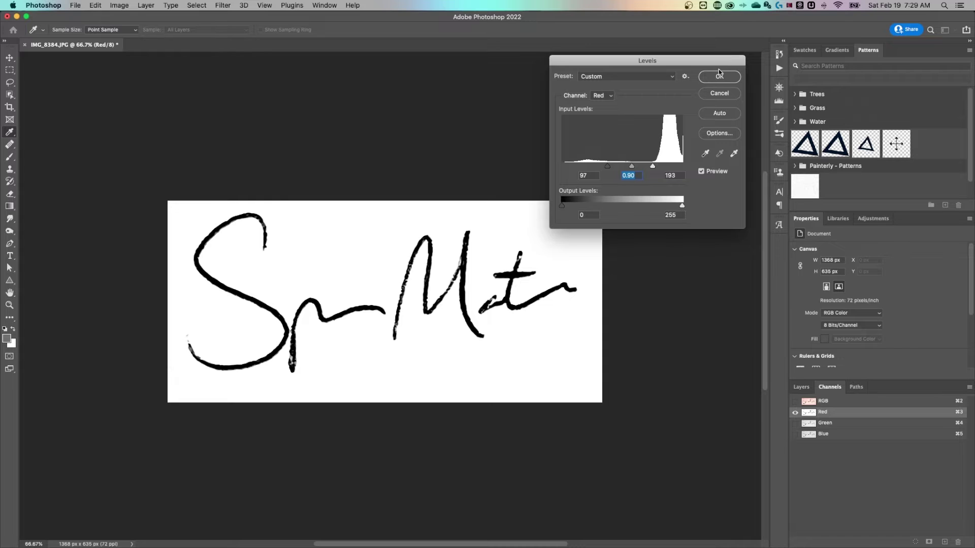
pyautogui.moveTo(719, 73); pyautogui.dragTo(704, 90)
pyautogui.click(704, 94)
pyautogui.press('l')
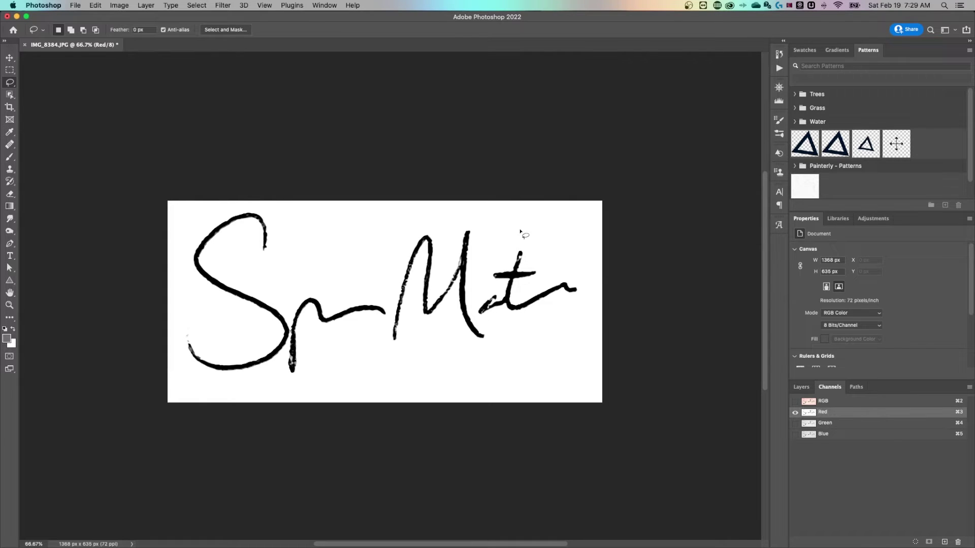
# - Load the Red channel as a selection and invert it onto the signature strokes
pyautogui.keyDown('super'); pyautogui.click(811, 415); pyautogui.keyUp('super')
pyautogui.press('shift')
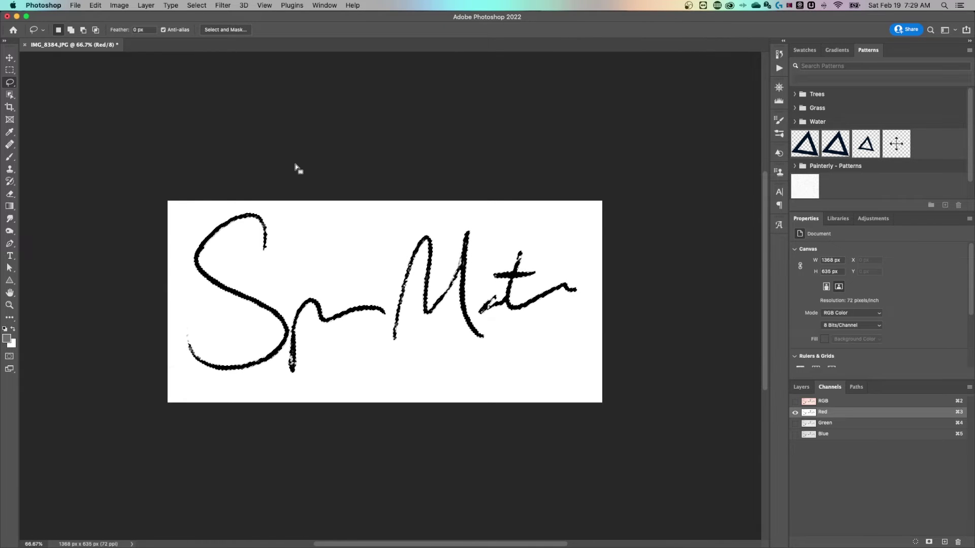
pyautogui.click(203, 4)
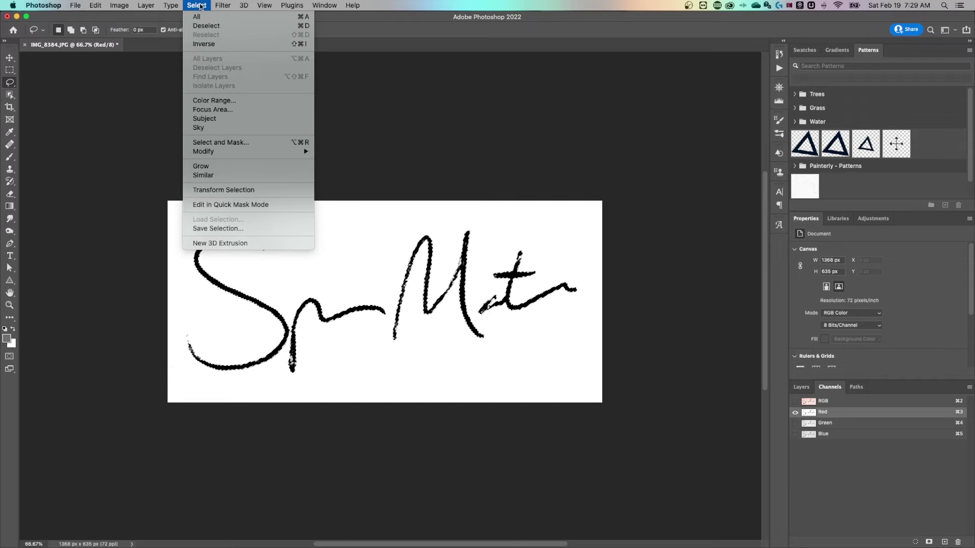
pyautogui.click(219, 44)
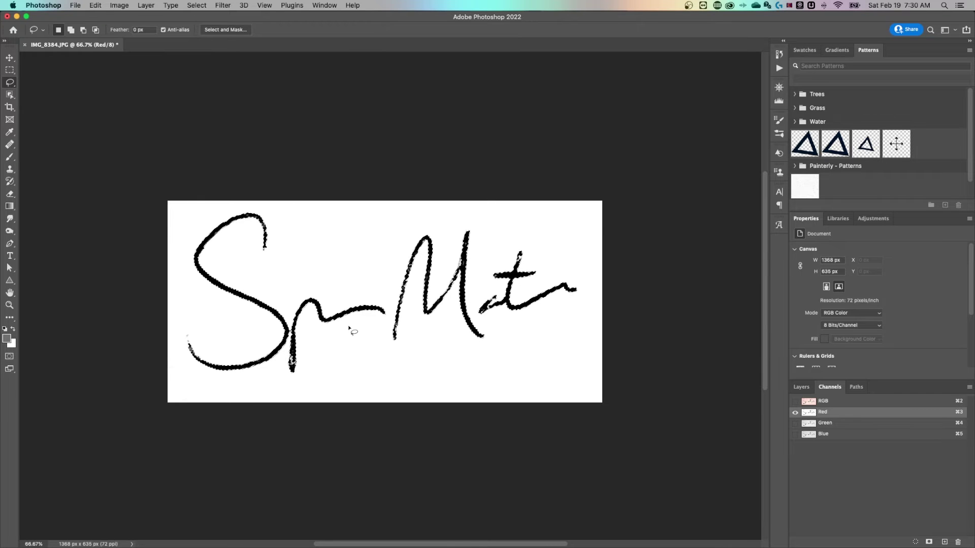
# - Show all channels again, unlock the Background into Layer 0, and hide it
pyautogui.click(799, 387)
pyautogui.click(824, 386)
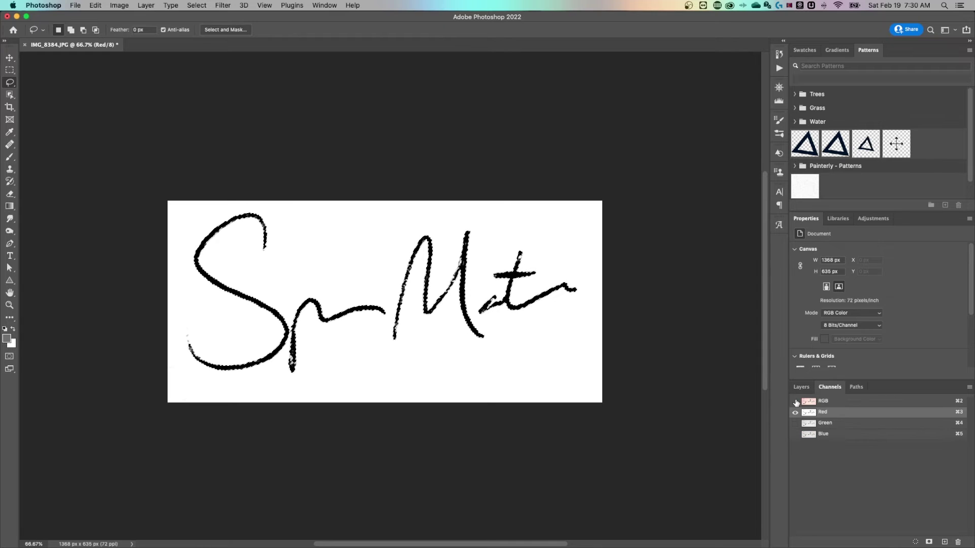
pyautogui.click(795, 401)
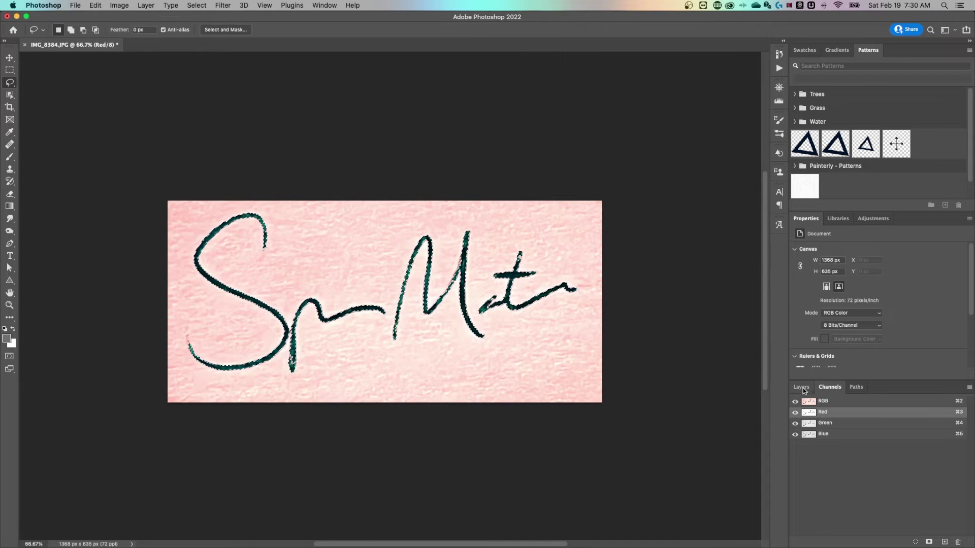
pyautogui.click(803, 390)
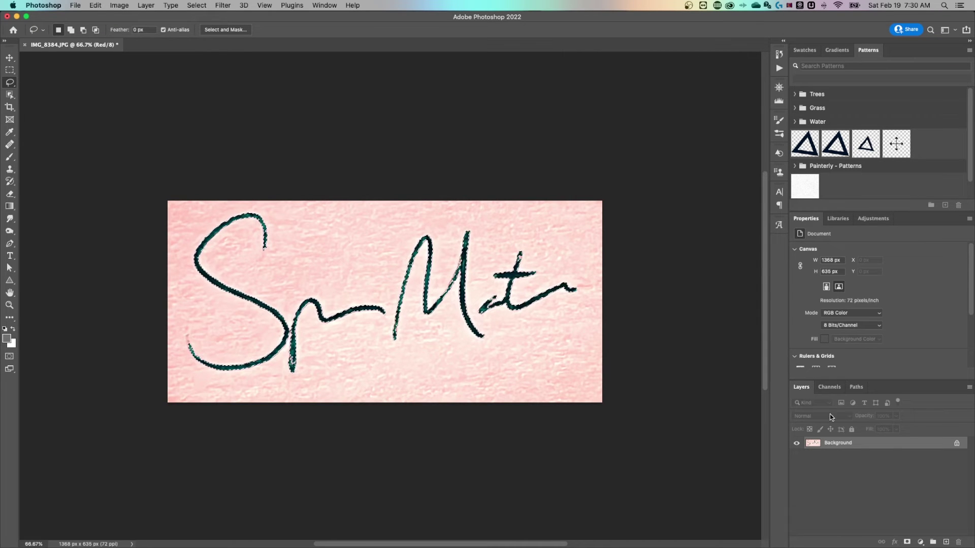
pyautogui.click(956, 444)
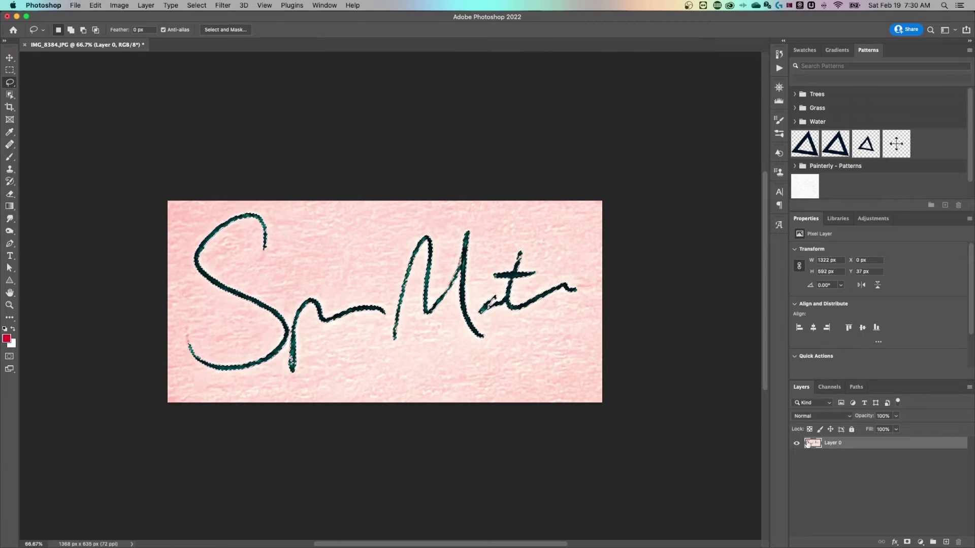
pyautogui.click(796, 445)
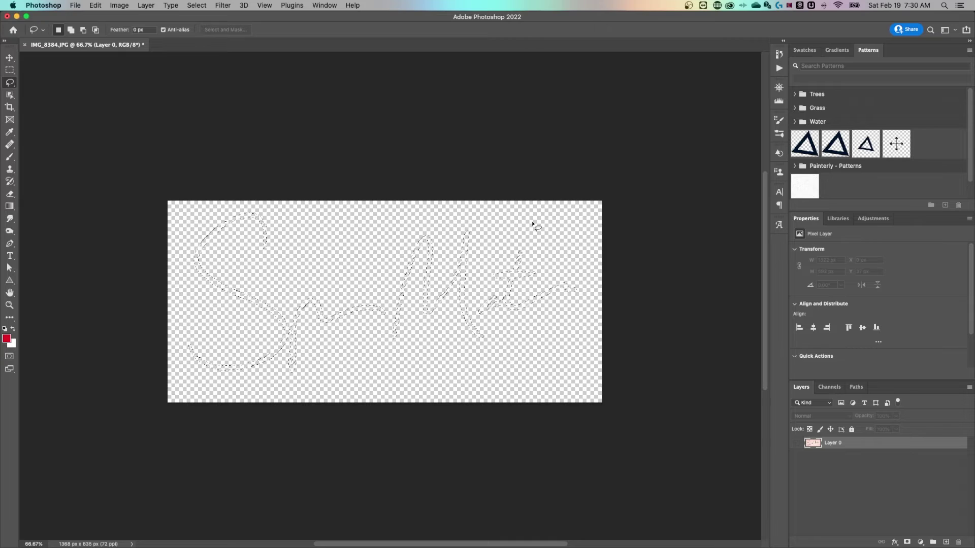
pyautogui.click(920, 542)
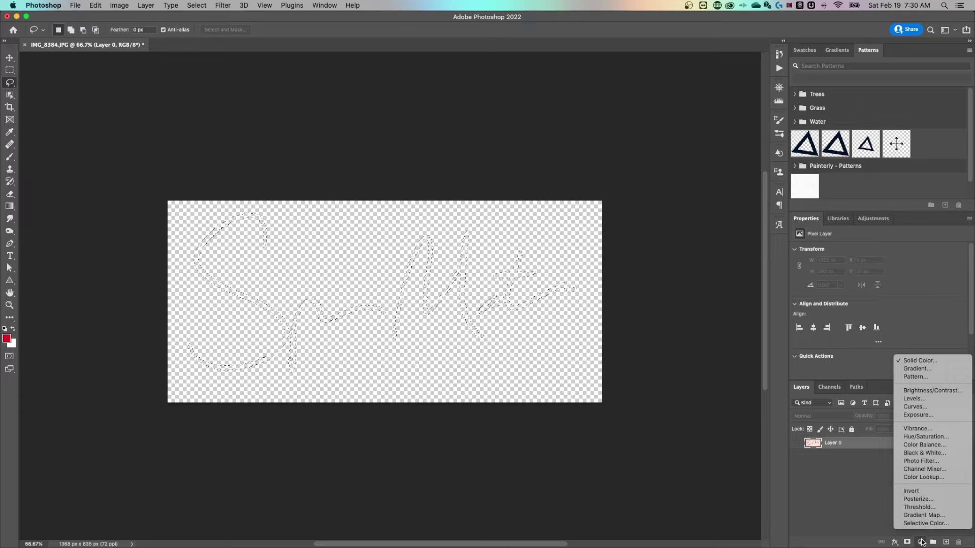
# - Add a Solid Color fill to the stroke selection and set it to black 000000
pyautogui.click(923, 361)
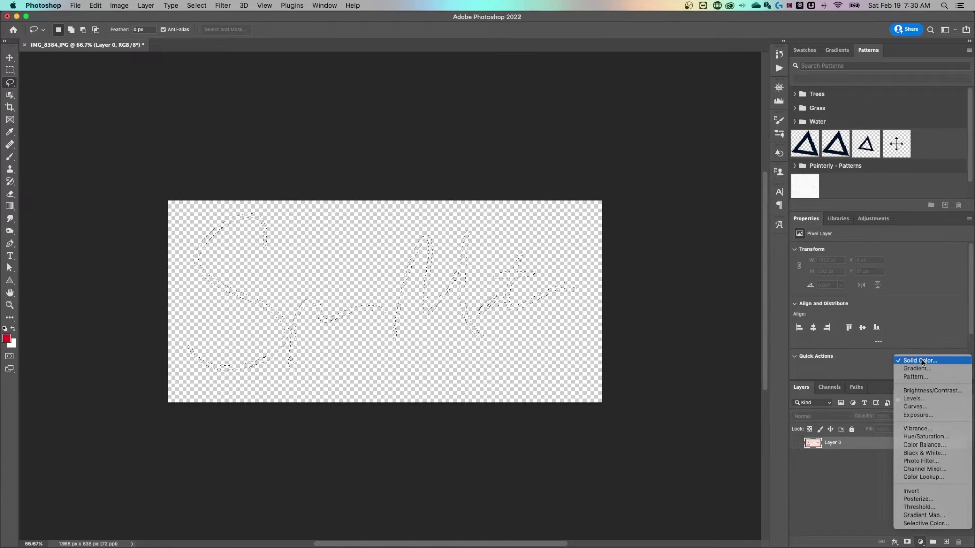
pyautogui.moveTo(730, 381); pyautogui.dragTo(621, 161)
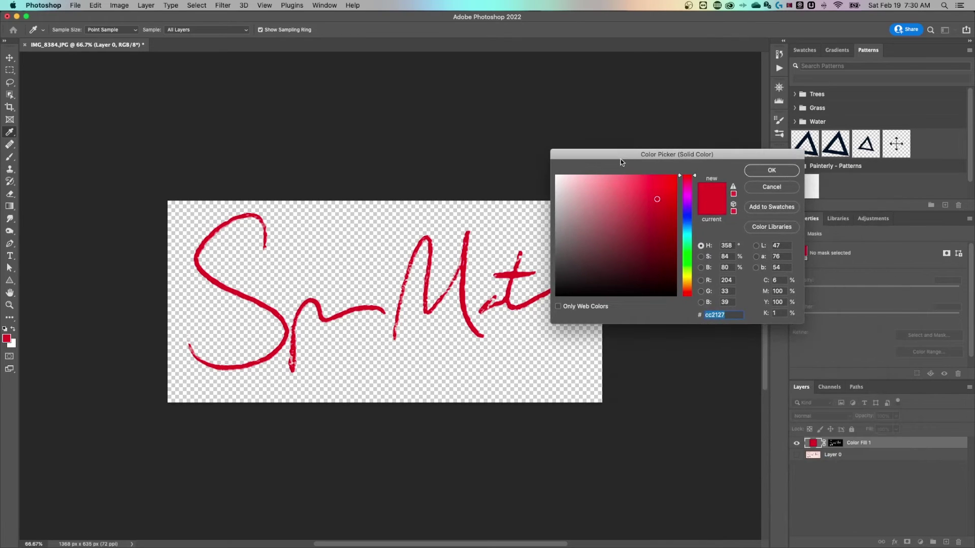
pyautogui.moveTo(620, 196)
pyautogui.mouseDown()
pyautogui.moveTo(603, 199)
pyautogui.moveTo(634, 193)
pyautogui.moveTo(577, 274)
pyautogui.moveTo(580, 286)
pyautogui.mouseUp()
pyautogui.click(541, 275)
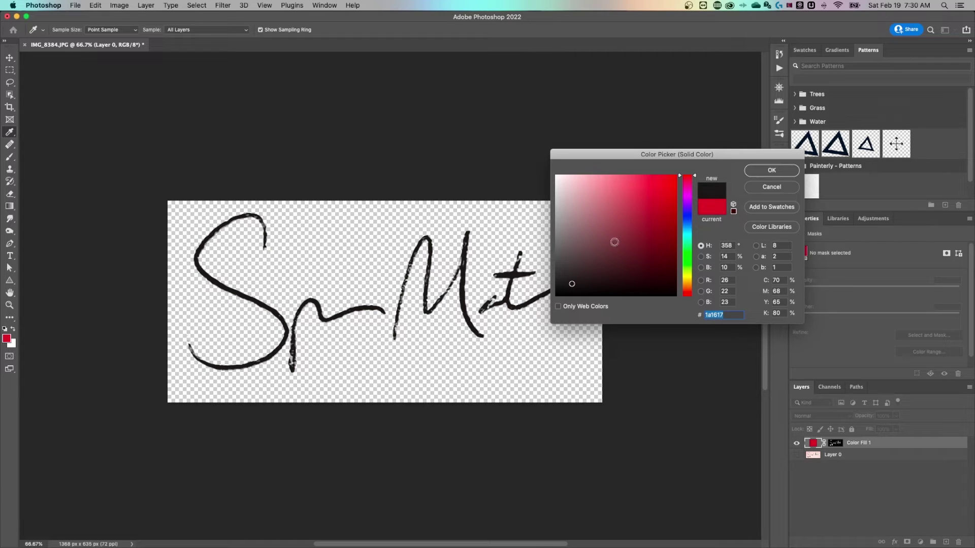
pyautogui.moveTo(582, 287); pyautogui.dragTo(541, 305)
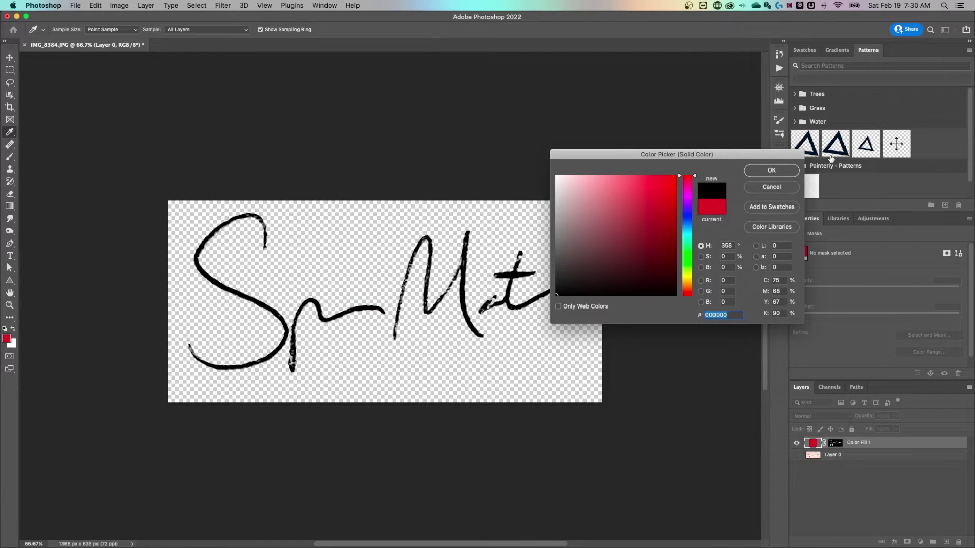
pyautogui.click(768, 173)
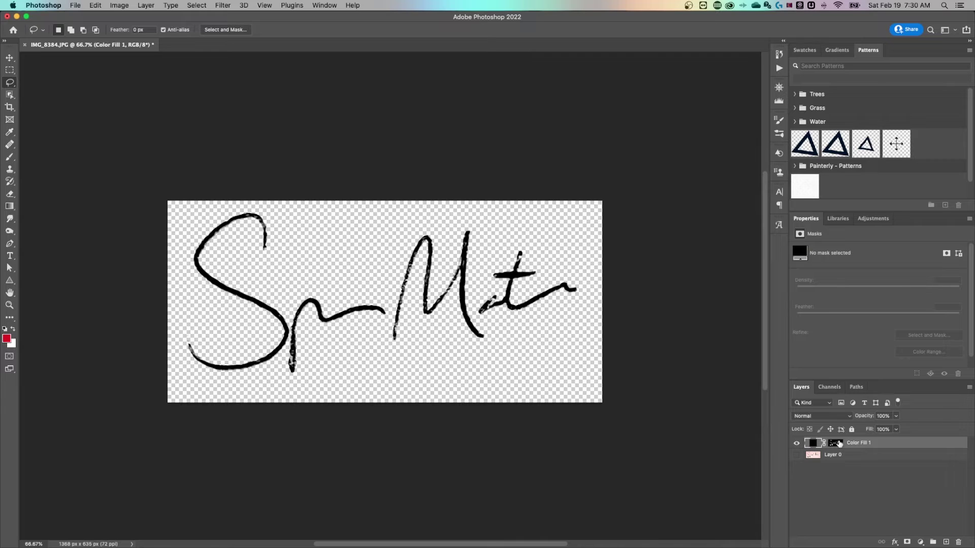
pyautogui.click(851, 457)
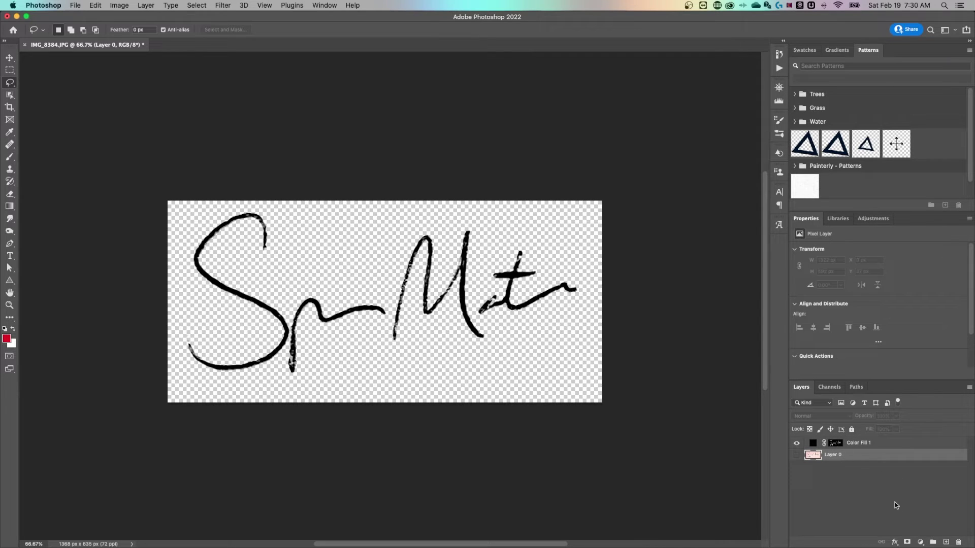
# - Create Layer 1 and fill it with white using Edit > Fill
pyautogui.click(946, 543)
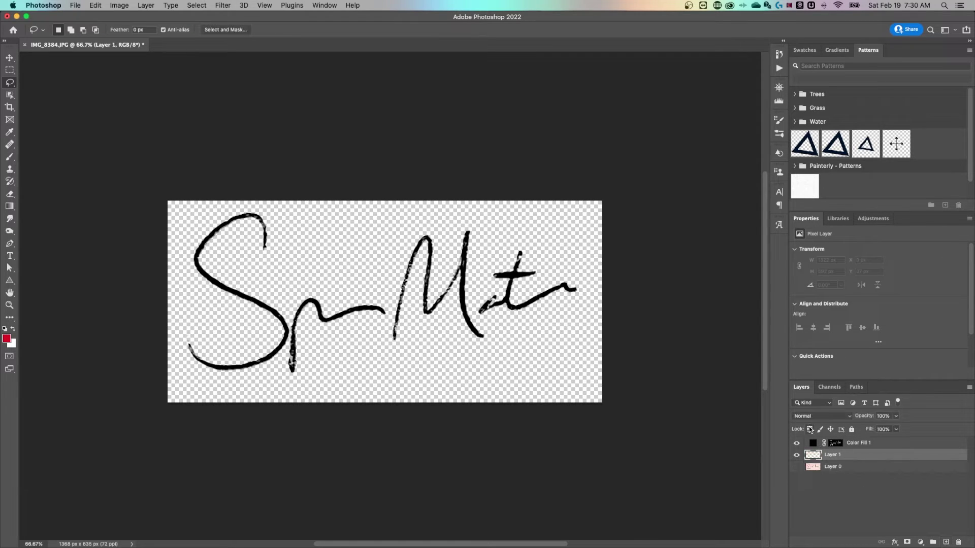
pyautogui.hotkey('shift', 'BackSpace')
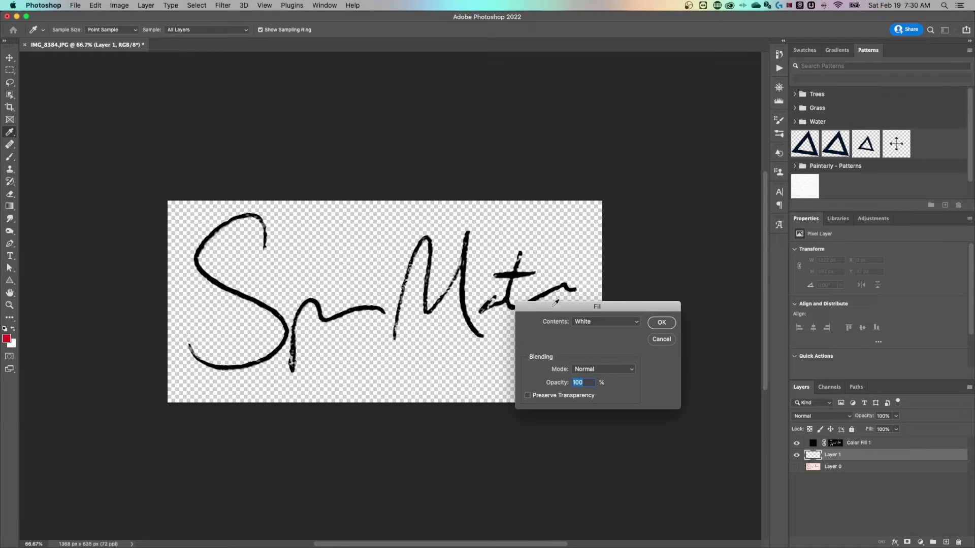
pyautogui.moveTo(555, 305); pyautogui.dragTo(523, 151)
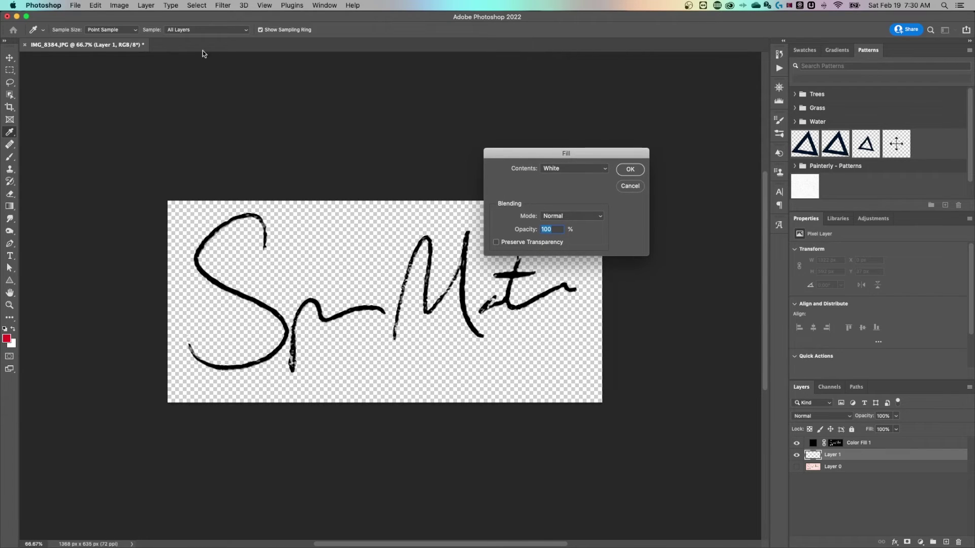
pyautogui.click(638, 186)
pyautogui.click(96, 6)
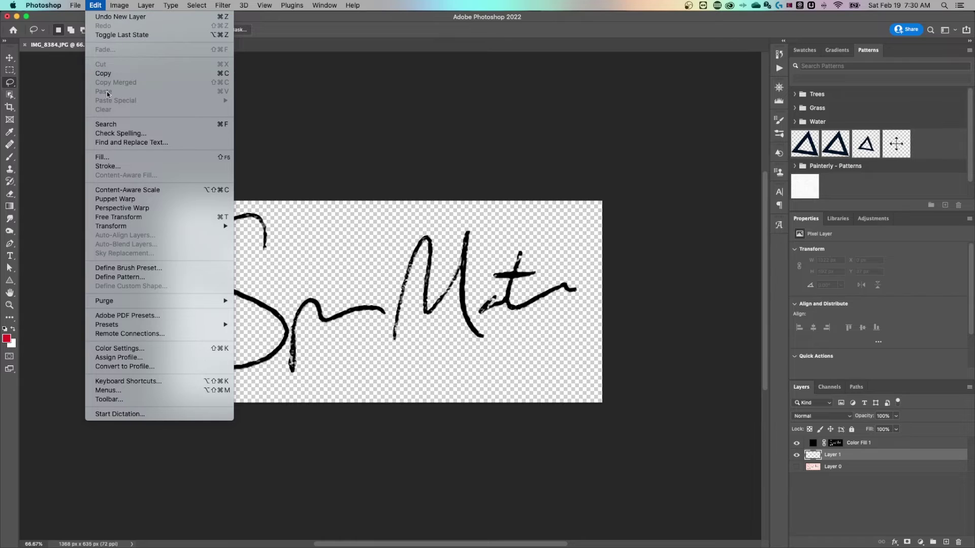
pyautogui.click(172, 156)
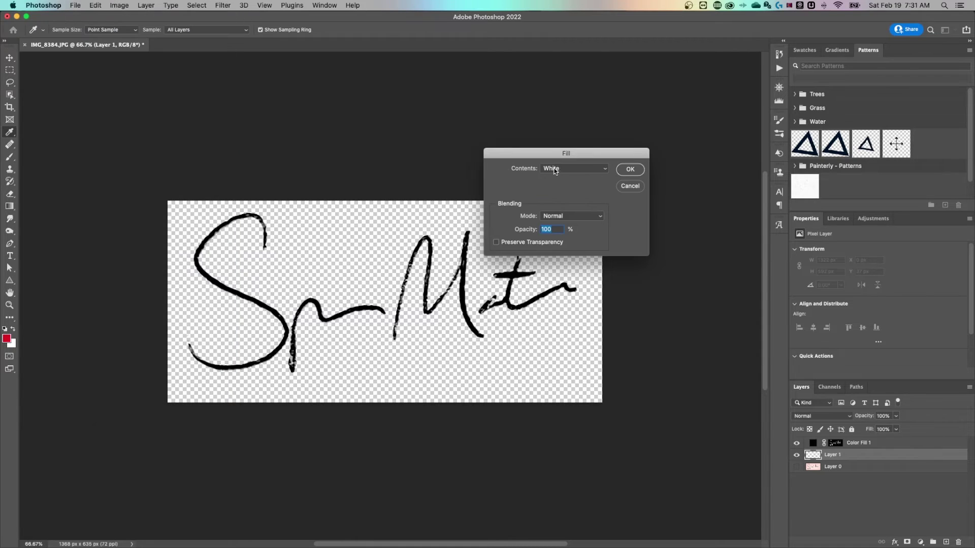
pyautogui.click(626, 169)
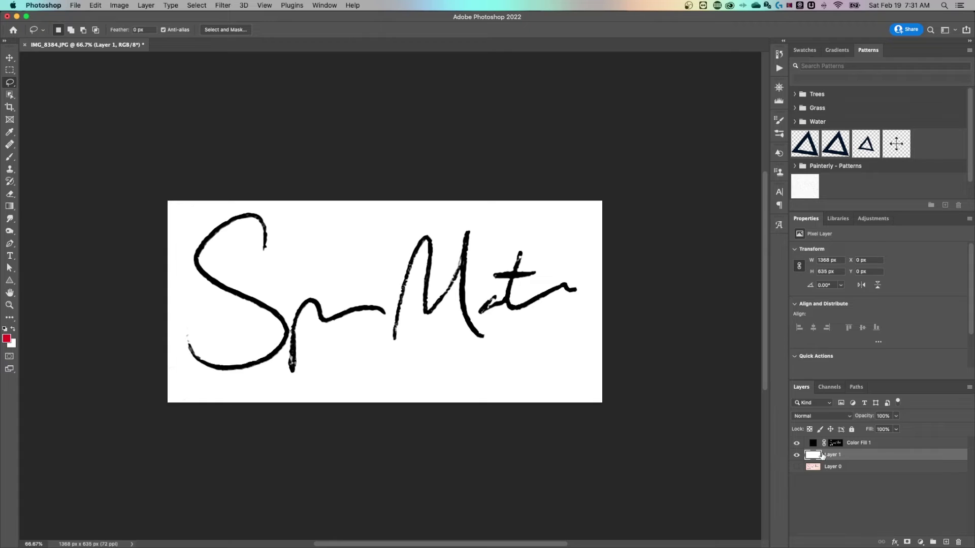
pyautogui.click(795, 445)
# - Toggle Color Fill 1's visibility and mask to compare, then target its mask
pyautogui.click(796, 445)
pyautogui.click(835, 444)
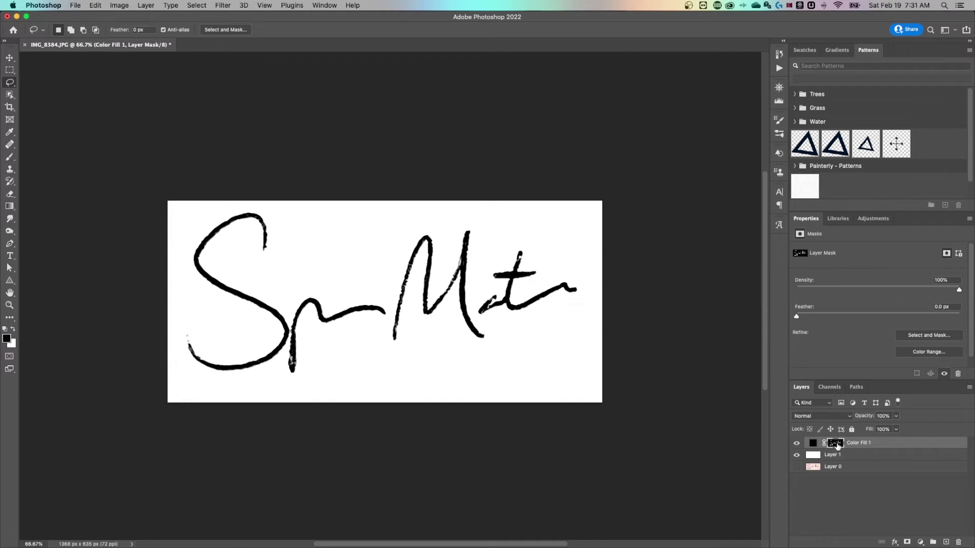
pyautogui.click(812, 444)
pyautogui.keyDown('shift'); pyautogui.click(833, 444); pyautogui.keyUp('shift')
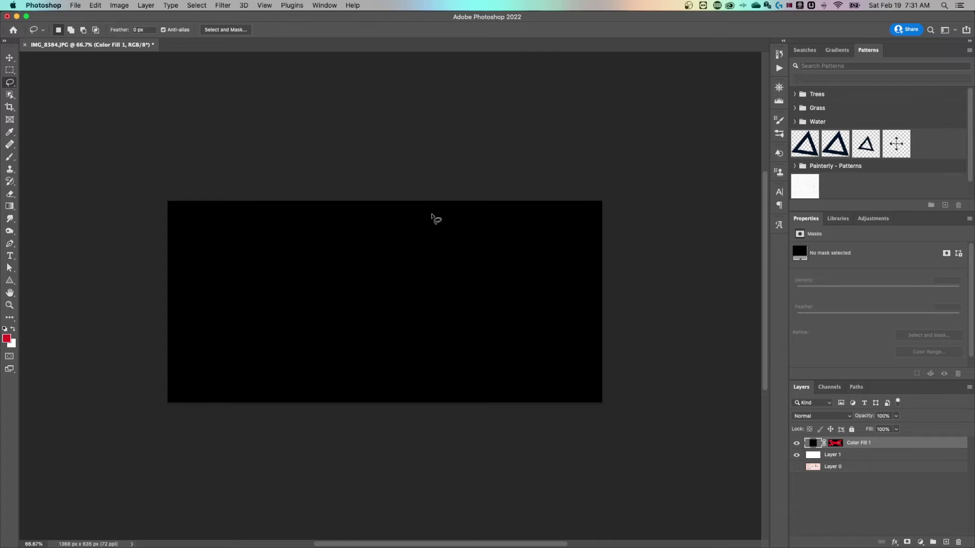
pyautogui.keyDown('shift'); pyautogui.click(837, 444); pyautogui.keyUp('shift')
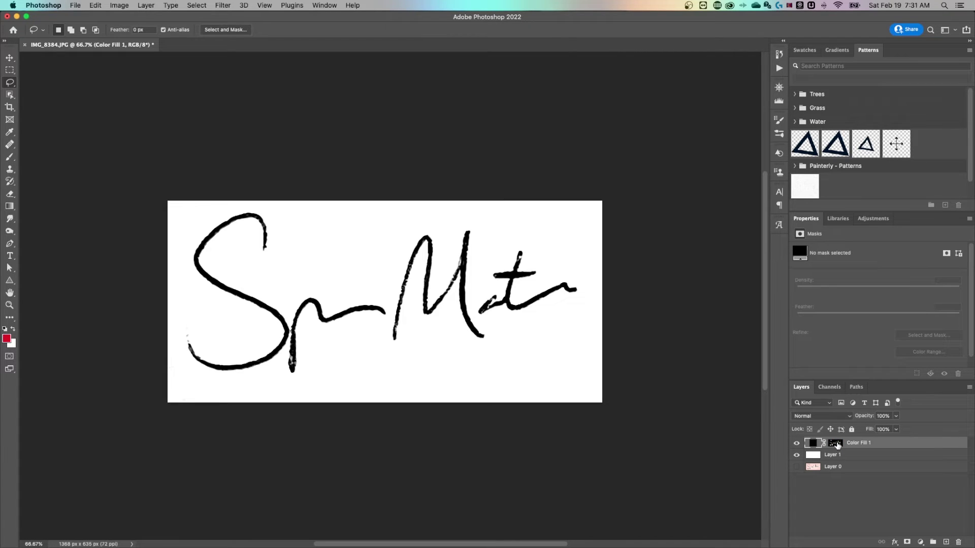
pyautogui.click(836, 444)
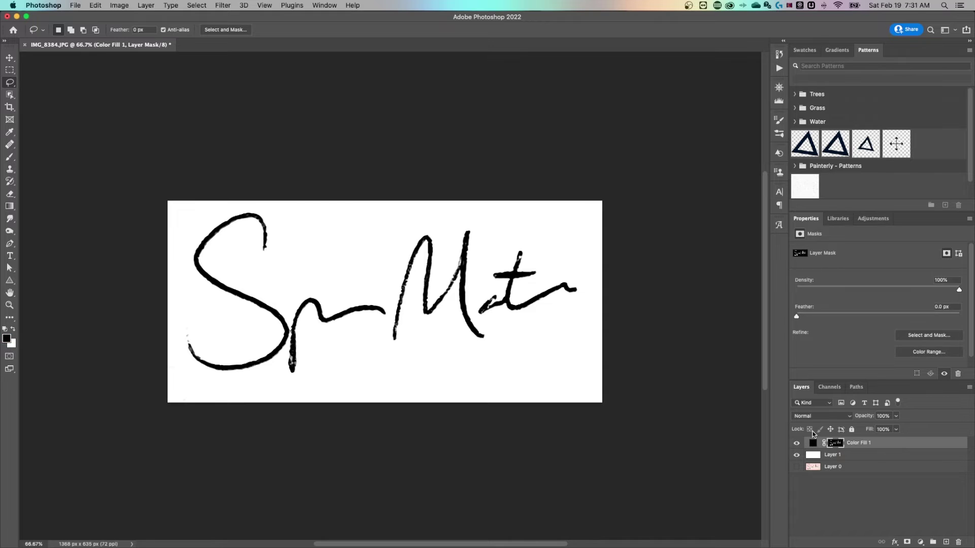
# - Zoom to 200% and scroll to the lower curve of the S
pyautogui.press('super+equal')
pyautogui.press('super+equal')
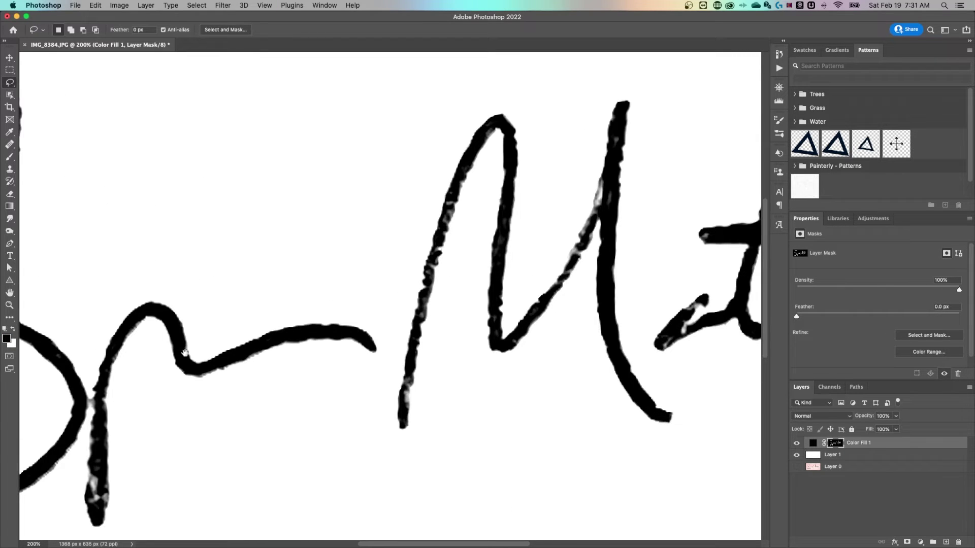
pyautogui.hscroll(-10, 184, 352)
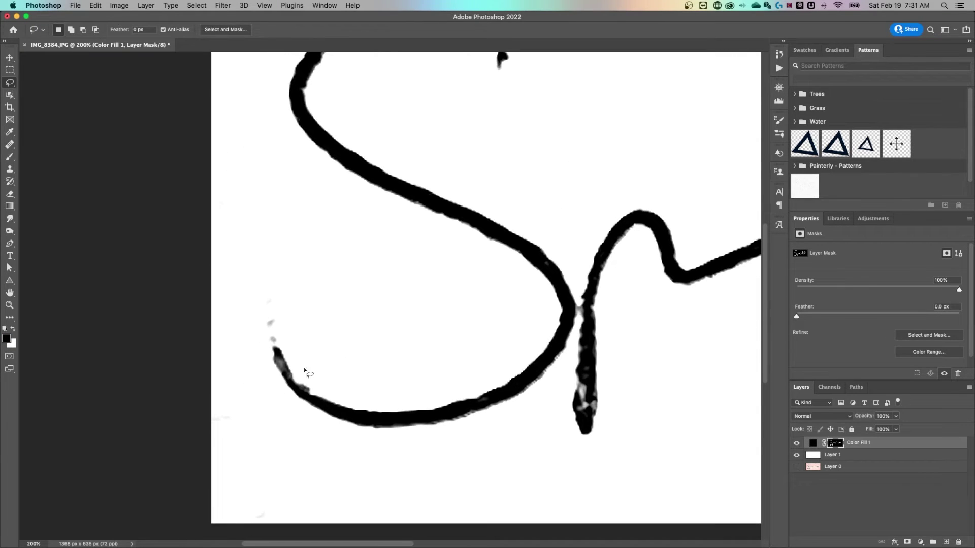
pyautogui.scroll(-5, 315, 482)
pyautogui.hscroll(-4, 315, 483)
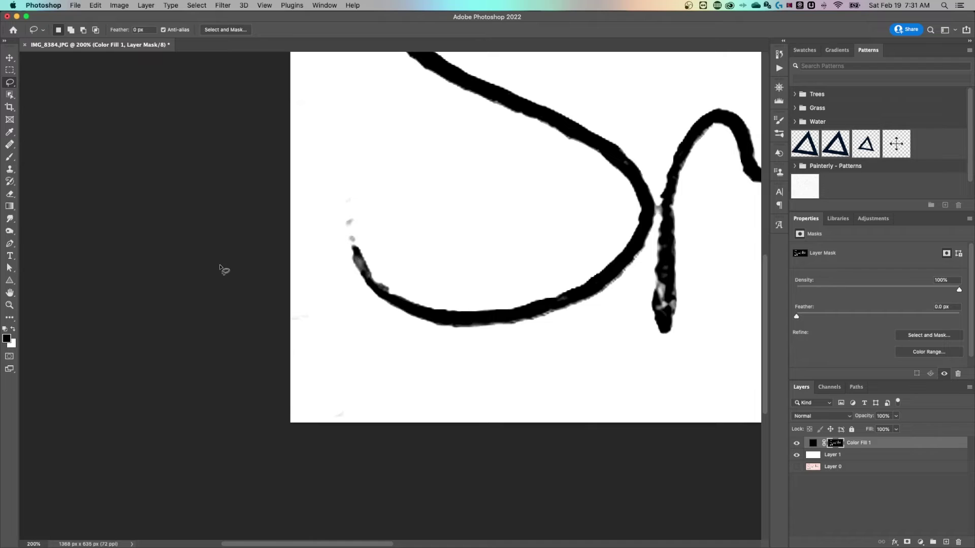
# - Select the Brush tool, shrink it to 28 px, and set hardness to 100%
pyautogui.press('b')
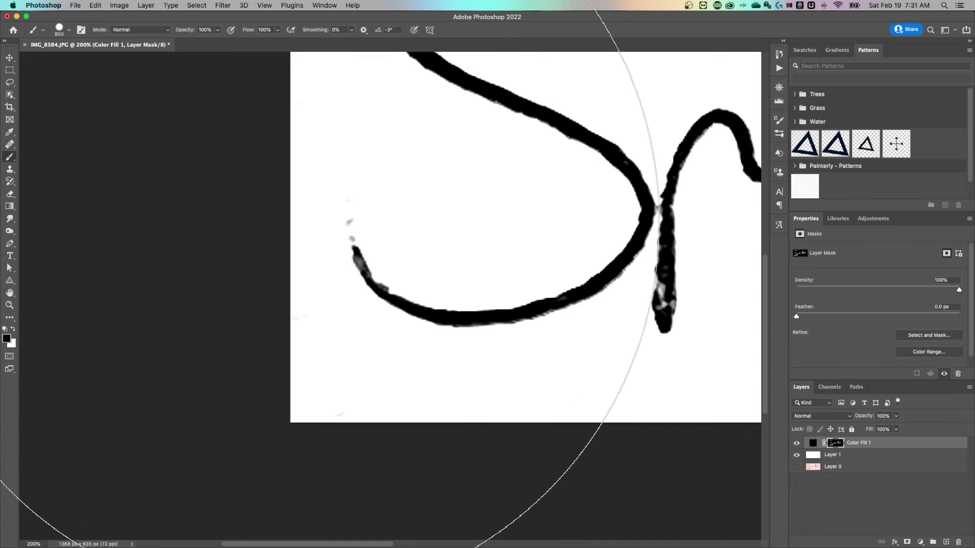
pyautogui.press('[')
pyautogui.press('[')
pyautogui.press('[')
pyautogui.press('[')
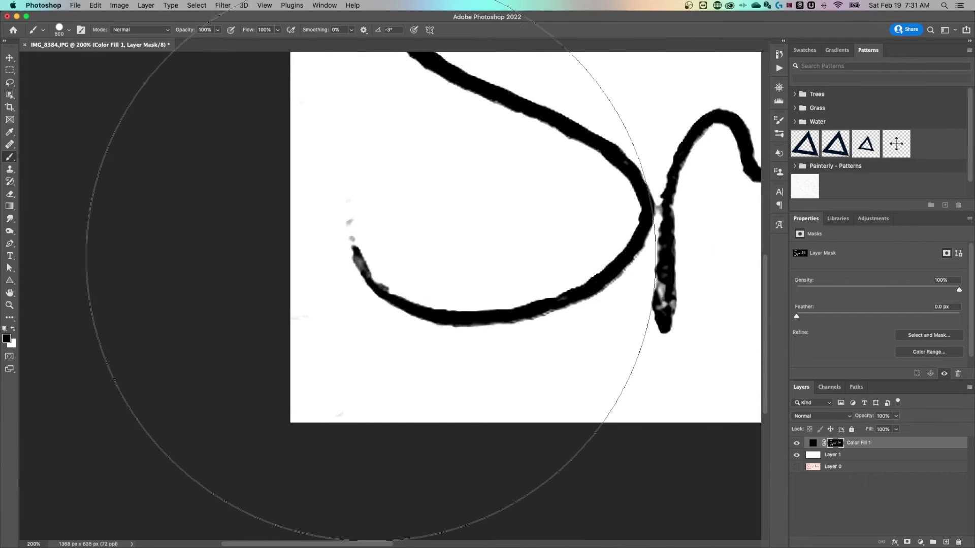
pyautogui.press('[')
pyautogui.press('[')
pyautogui.press('[')
pyautogui.press('[')
pyautogui.press('[')
pyautogui.press('[')
pyautogui.press('[')
pyautogui.press('[')
pyautogui.press('[')
pyautogui.press('[')
pyautogui.press('[')
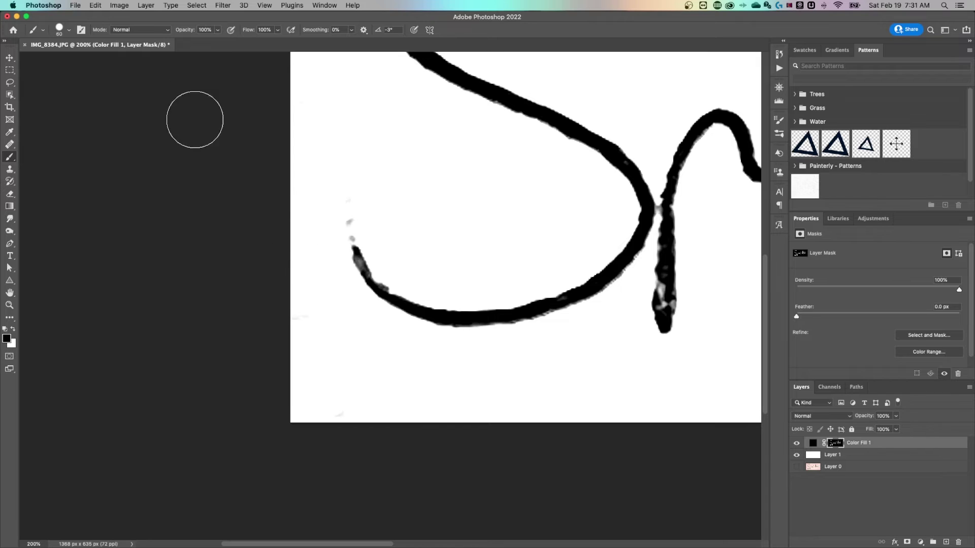
pyautogui.click(68, 31)
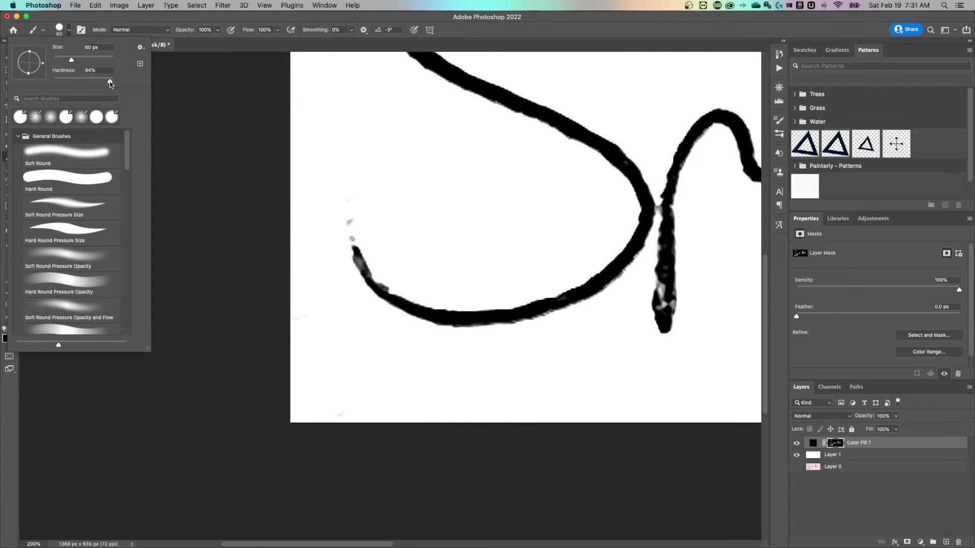
pyautogui.moveTo(110, 81); pyautogui.dragTo(123, 83)
pyautogui.click(117, 18)
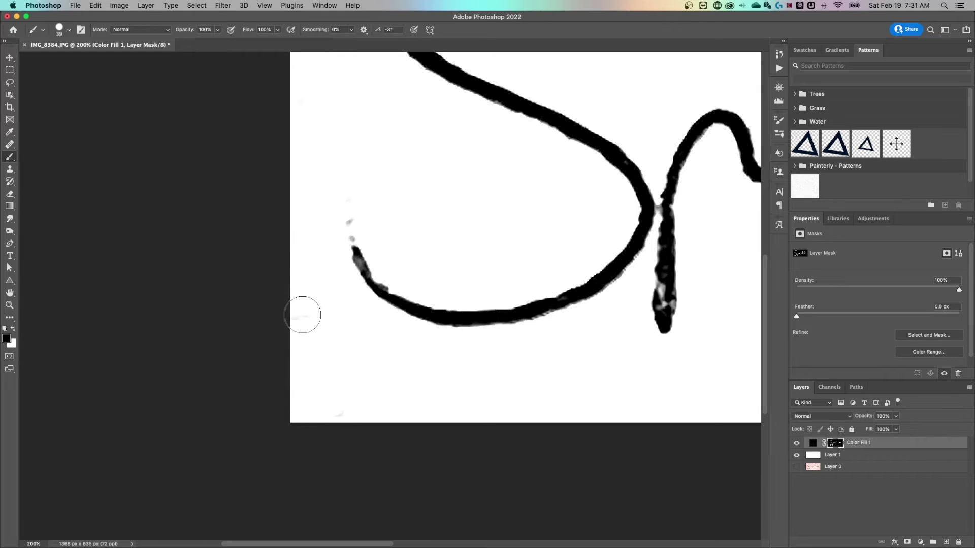
# - Undo the accidental erase of the S curve and paint out the left-edge grey speck in black
pyautogui.moveTo(361, 288)
pyautogui.mouseDown()
pyautogui.moveTo(356, 278)
pyautogui.moveTo(421, 299)
pyautogui.mouseUp()
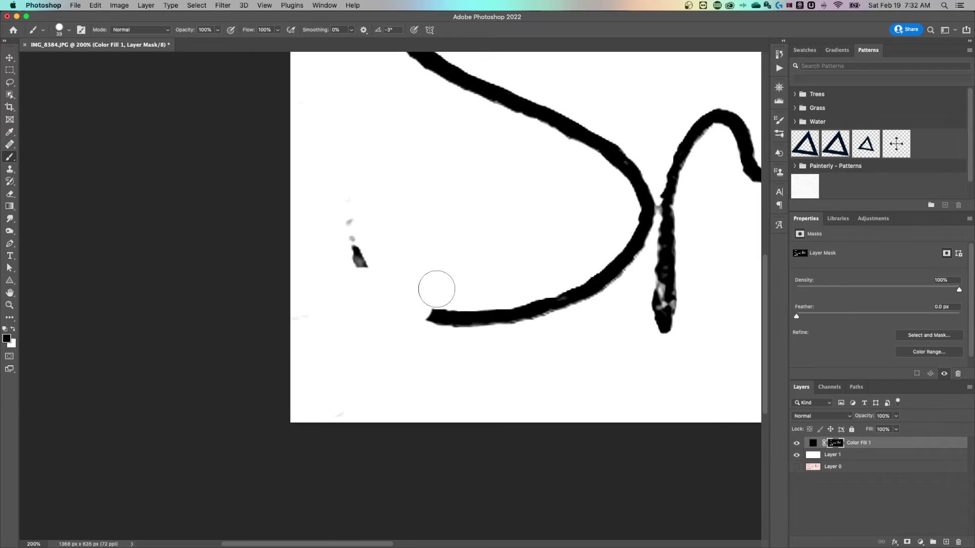
pyautogui.press('super+z')
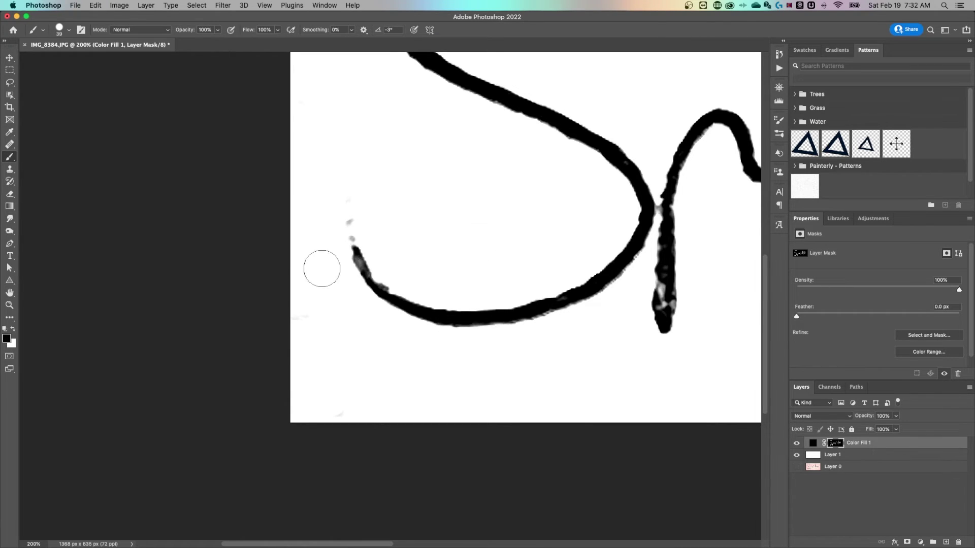
pyautogui.click(13, 330)
pyautogui.click(13, 330)
pyautogui.click(13, 330)
pyautogui.press('x')
pyautogui.click(303, 316)
# - With a 100 px brush, paint out the stray grey speck near the S strokes, then zoom out
pyautogui.press(']')
pyautogui.press(']')
pyautogui.press(']')
pyautogui.press(']')
pyautogui.press(']')
pyautogui.press(']')
pyautogui.press(']')
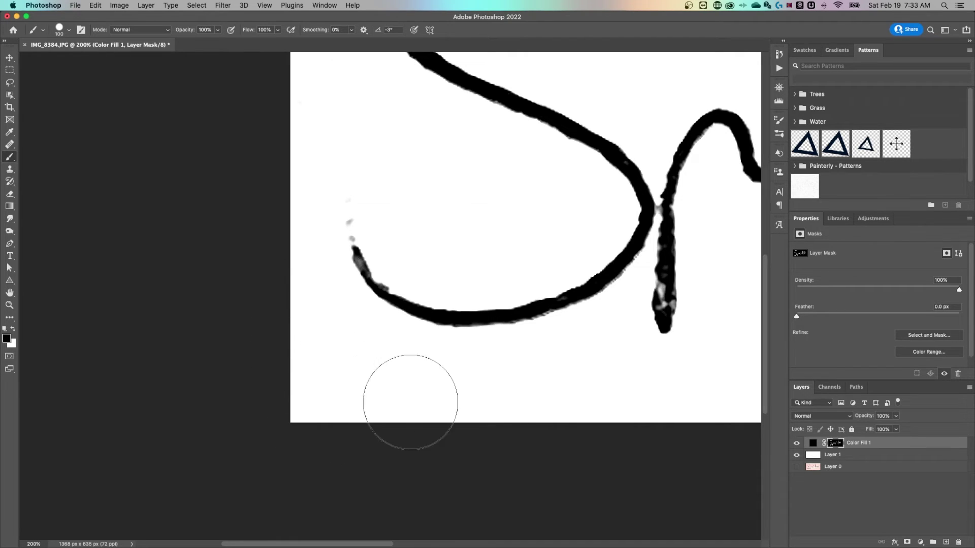
pyautogui.moveTo(657, 383)
pyautogui.mouseDown()
pyautogui.moveTo(352, 381)
pyautogui.moveTo(256, 367)
pyautogui.mouseUp()
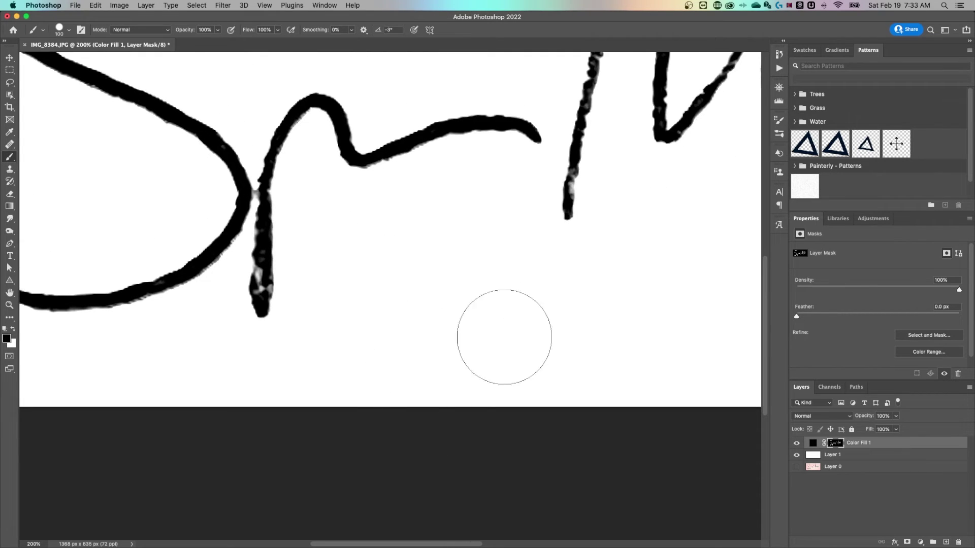
pyautogui.moveTo(601, 321); pyautogui.dragTo(294, 336)
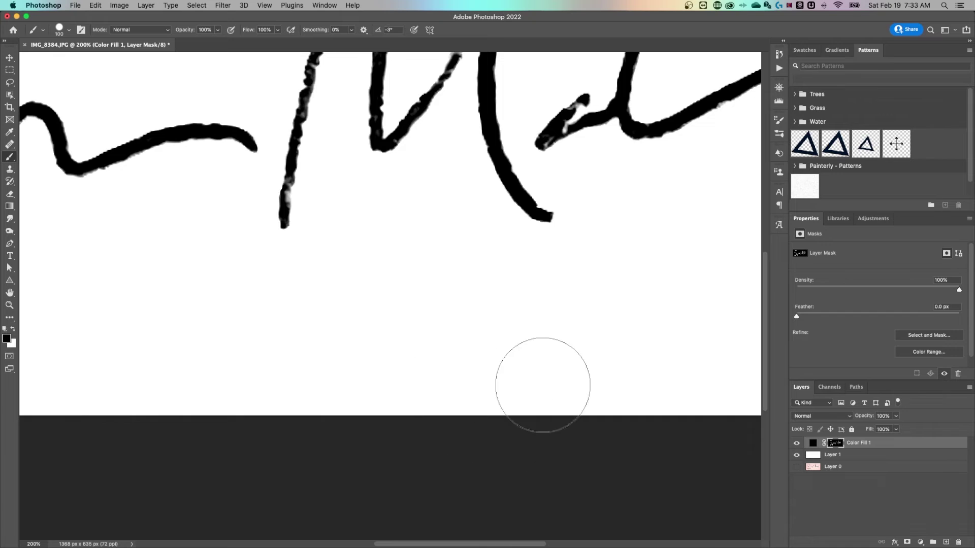
pyautogui.moveTo(668, 339); pyautogui.dragTo(303, 418)
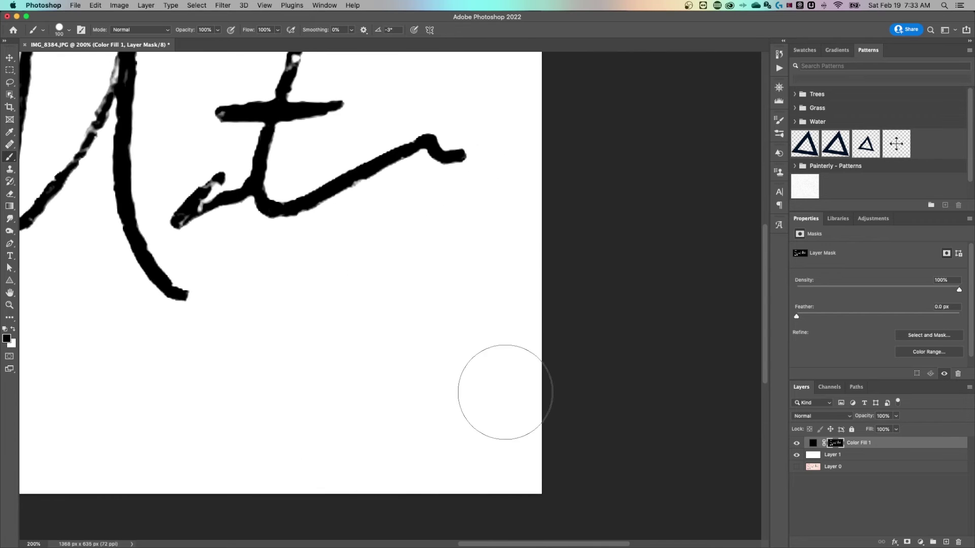
pyautogui.scroll(10, 520, 253)
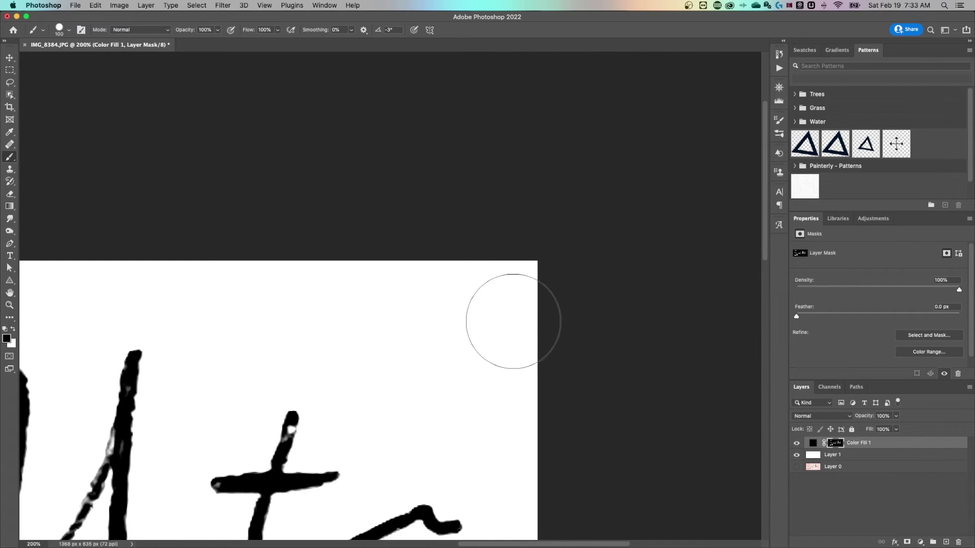
pyautogui.moveTo(261, 322); pyautogui.dragTo(672, 320)
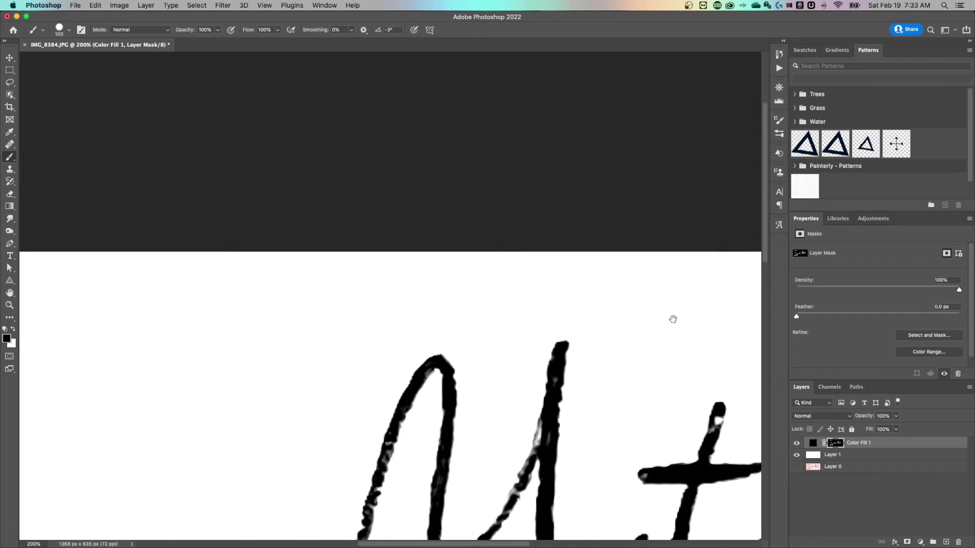
pyautogui.moveTo(313, 268); pyautogui.dragTo(523, 208)
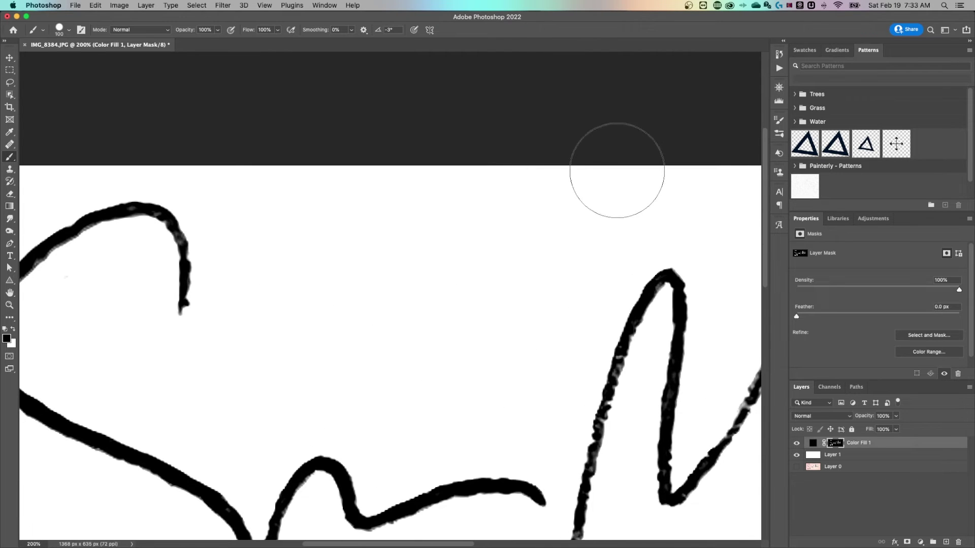
pyautogui.hscroll(-8, 350, 178)
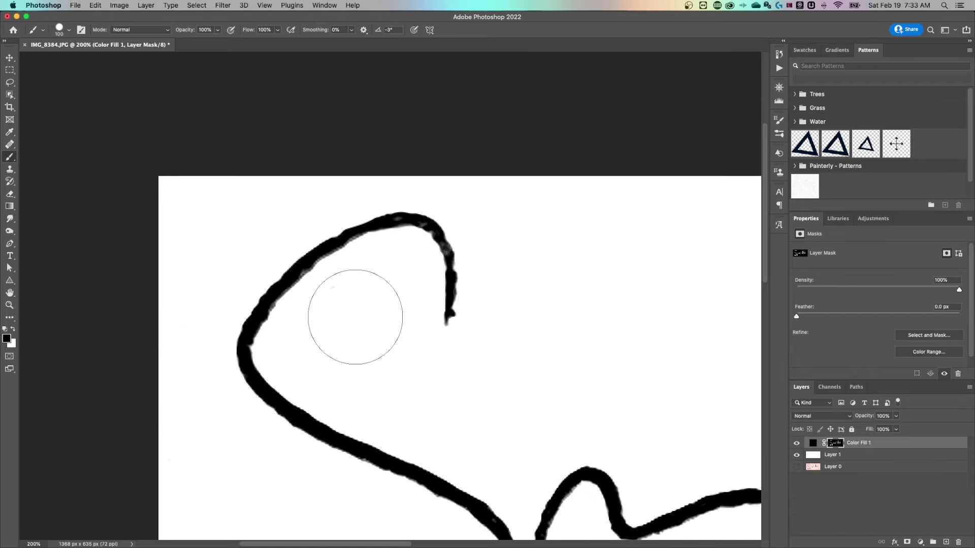
pyautogui.moveTo(401, 382); pyautogui.dragTo(359, 209)
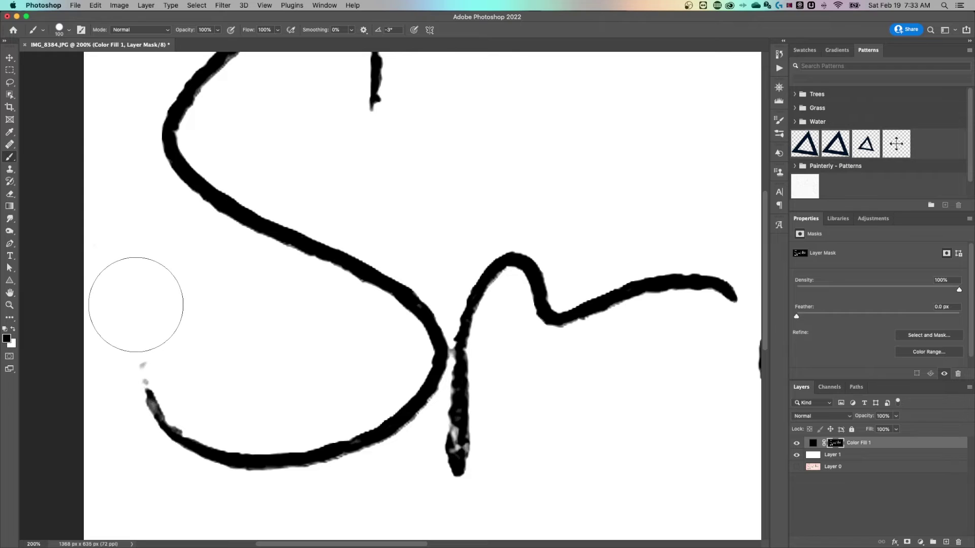
pyautogui.moveTo(135, 322); pyautogui.dragTo(135, 329)
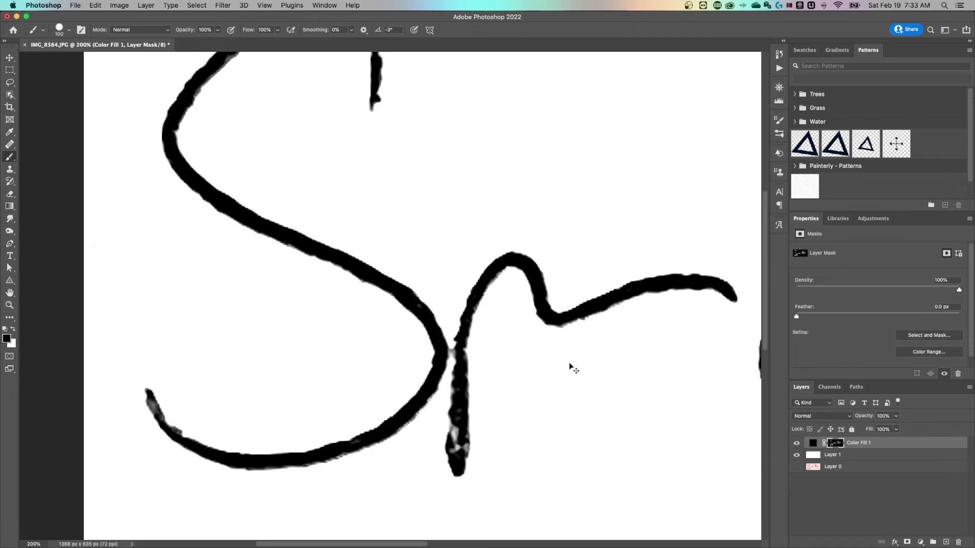
pyautogui.press('super+minus')
pyautogui.press('super+minus')
pyautogui.moveTo(529, 266); pyautogui.dragTo(447, 299)
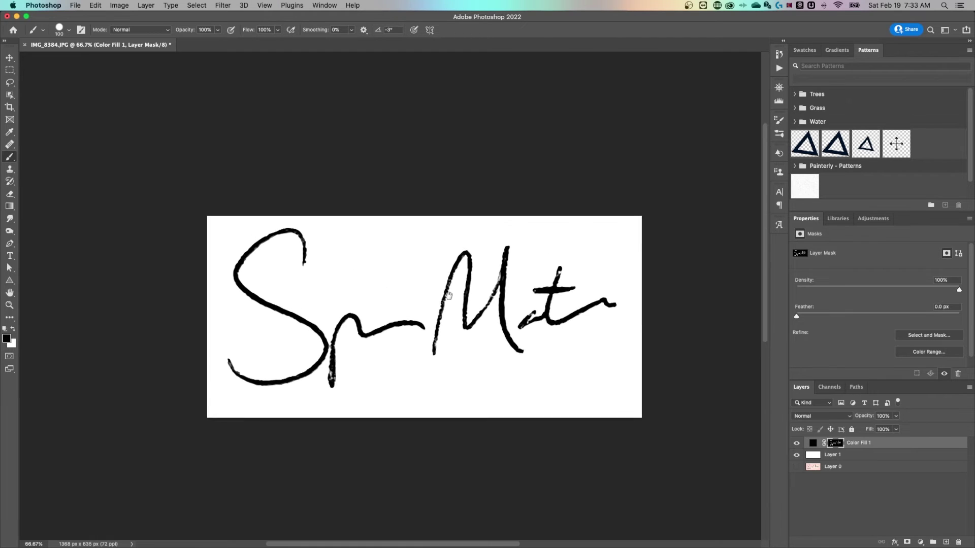
pyautogui.click(803, 443)
pyautogui.click(836, 443)
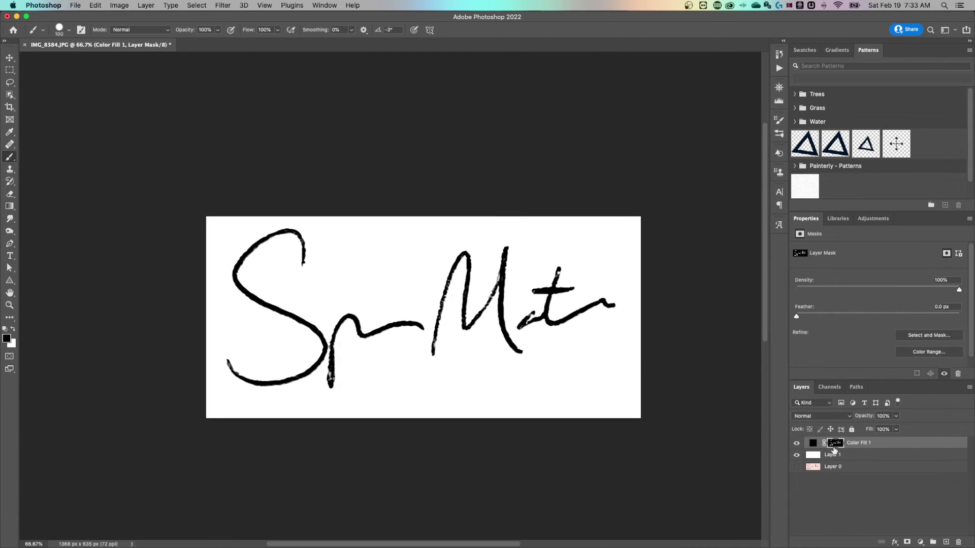
pyautogui.press('v')
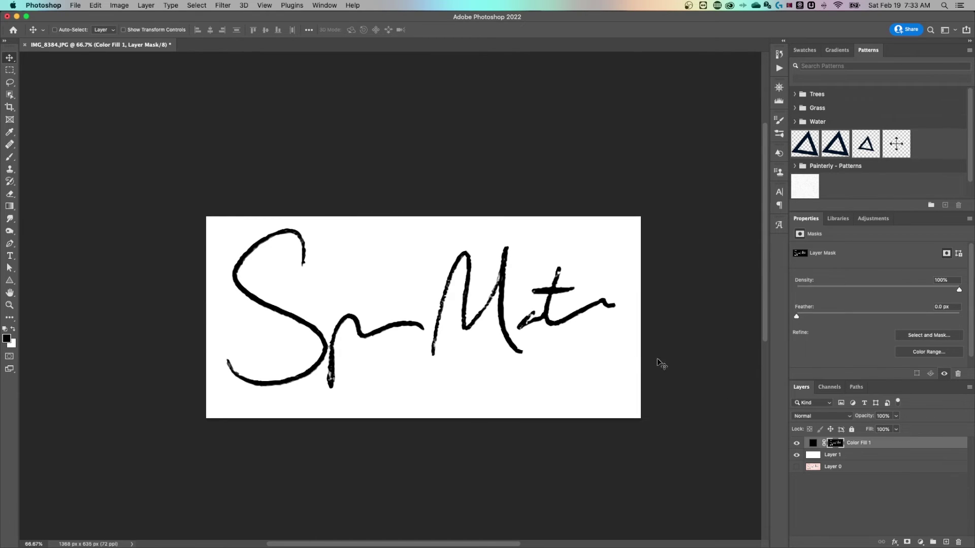
pyautogui.press('super+t')
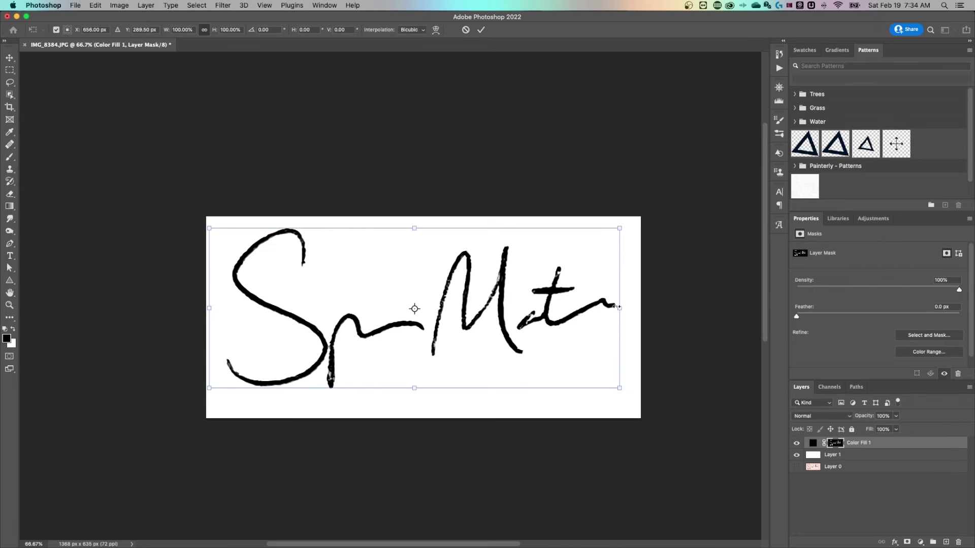
pyautogui.press('Return')
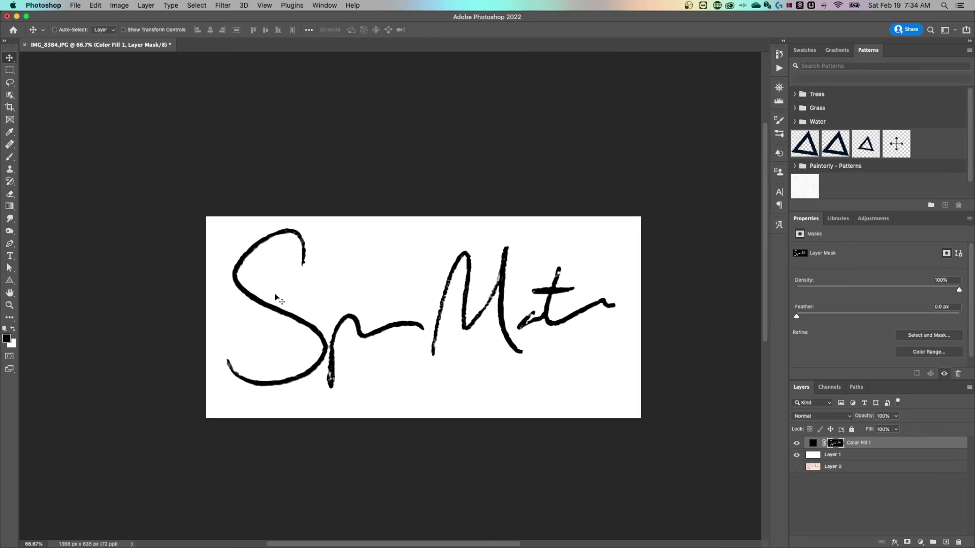
pyautogui.press('b')
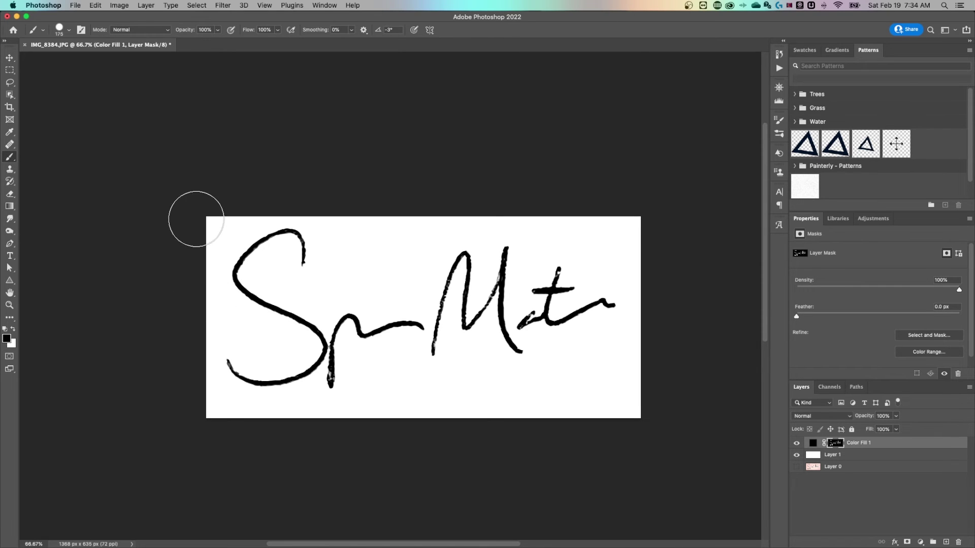
# - Lasso the empty strip left of the S and fill it with black on the mask
pyautogui.click(10, 84)
pyautogui.rightClick(10, 86)
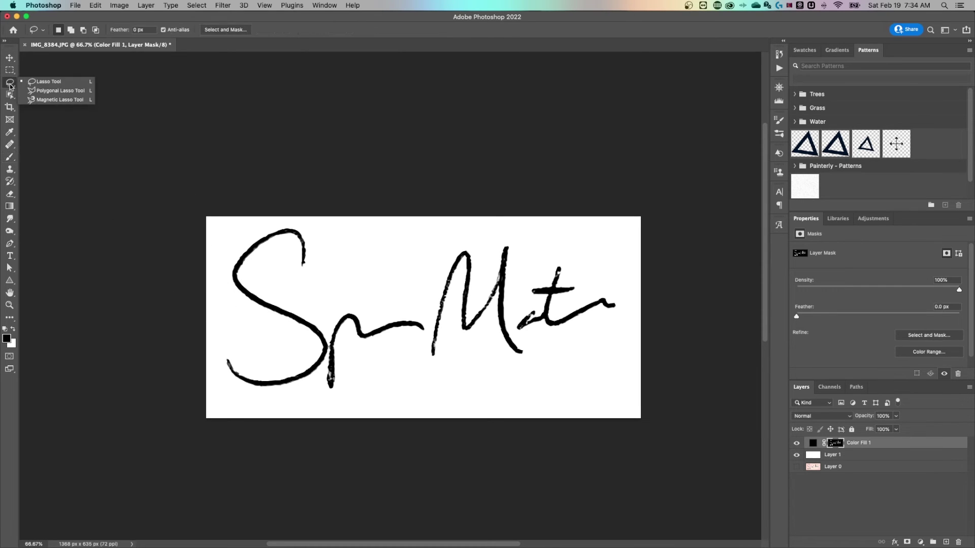
pyautogui.click(48, 82)
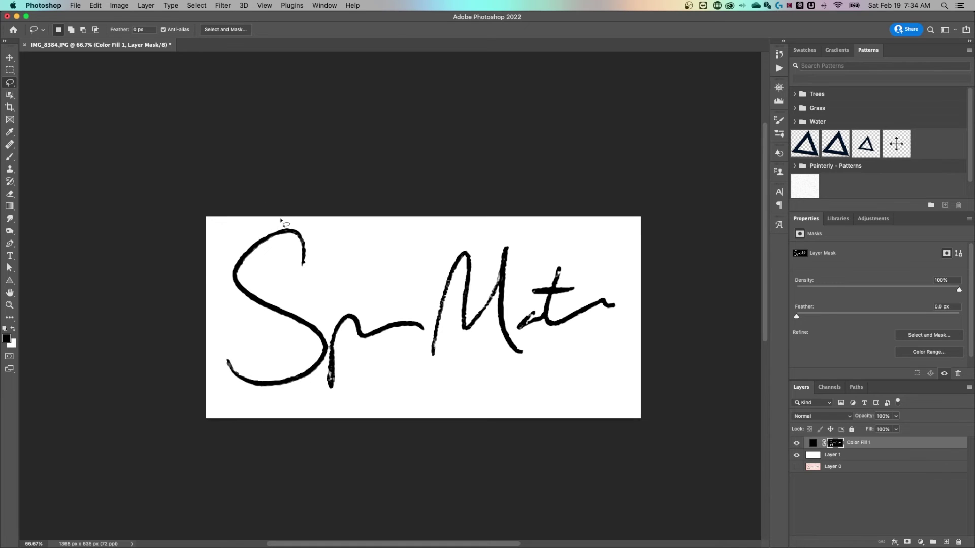
pyautogui.moveTo(284, 214)
pyautogui.mouseDown()
pyautogui.moveTo(229, 265)
pyautogui.moveTo(245, 314)
pyautogui.moveTo(234, 356)
pyautogui.mouseUp()
pyautogui.moveTo(226, 375)
pyautogui.mouseDown()
pyautogui.moveTo(239, 415)
pyautogui.moveTo(214, 428)
pyautogui.moveTo(167, 333)
pyautogui.moveTo(162, 194)
pyautogui.moveTo(283, 176)
pyautogui.mouseUp()
pyautogui.hotkey('shift', 'BackSpace')
pyautogui.click(567, 169)
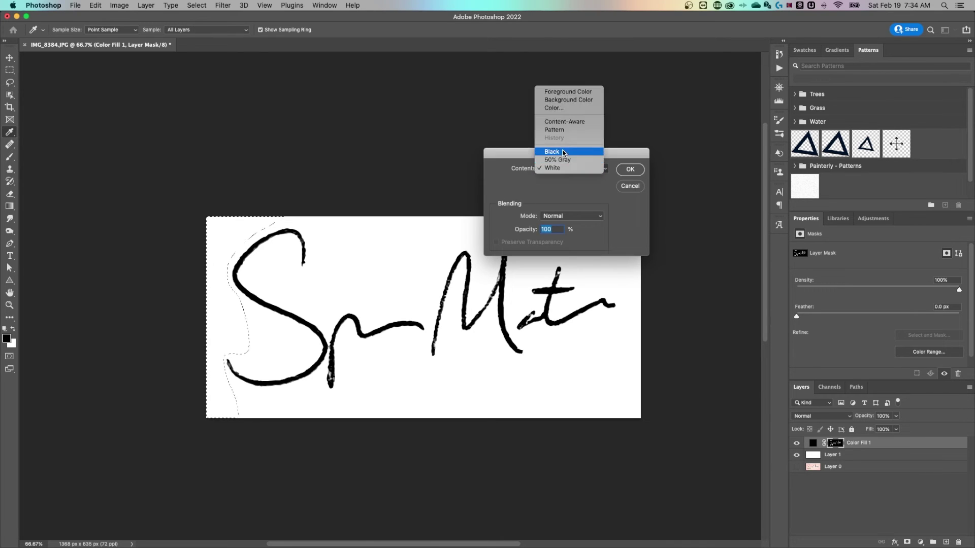
pyautogui.click(562, 152)
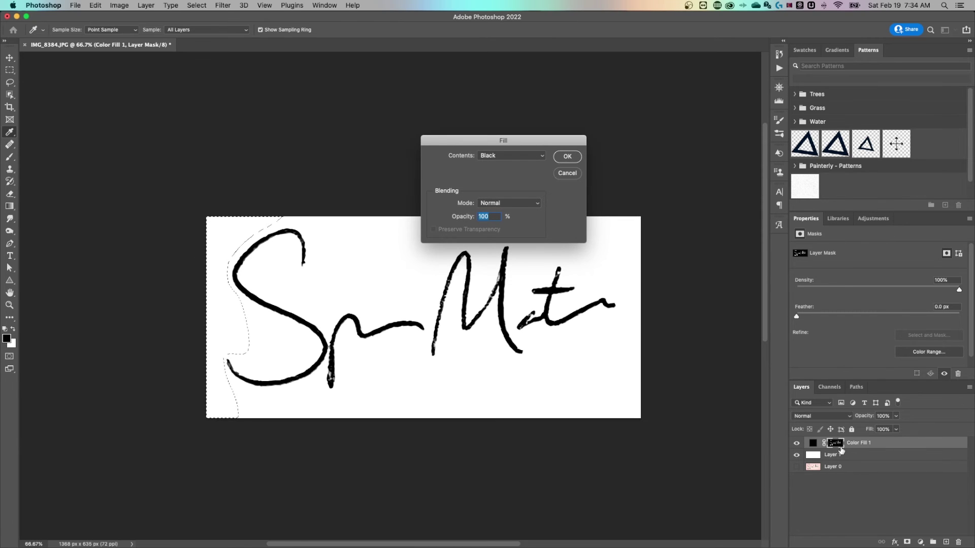
pyautogui.click(567, 157)
pyautogui.press('l')
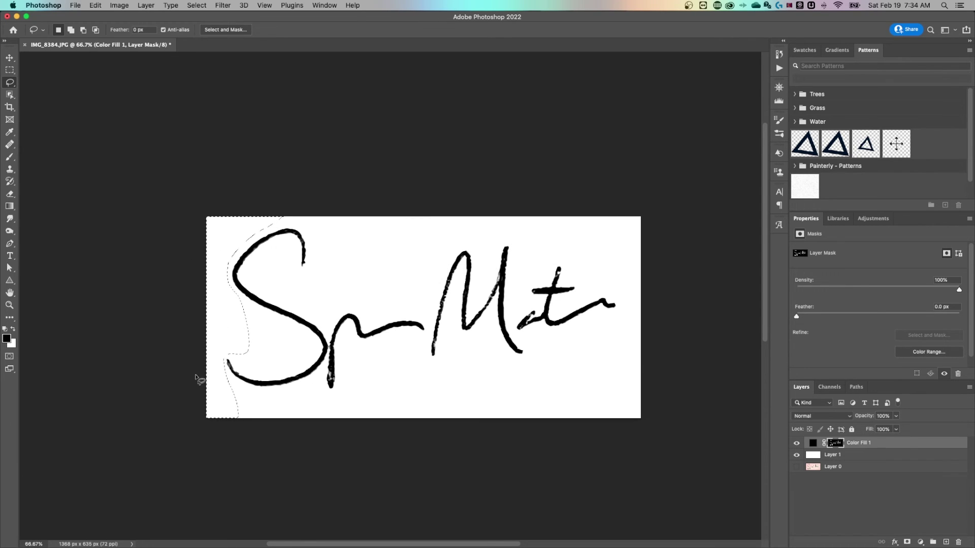
# - Fill the empty area right of the signature with black, deselect, and check mask bounds with Free Transform
pyautogui.moveTo(610, 293)
pyautogui.mouseDown()
pyautogui.moveTo(597, 342)
pyautogui.moveTo(586, 424)
pyautogui.moveTo(694, 310)
pyautogui.moveTo(683, 179)
pyautogui.moveTo(635, 180)
pyautogui.moveTo(590, 208)
pyautogui.moveTo(585, 234)
pyautogui.moveTo(611, 301)
pyautogui.mouseUp()
pyautogui.hotkey('shift', 'BackSpace')
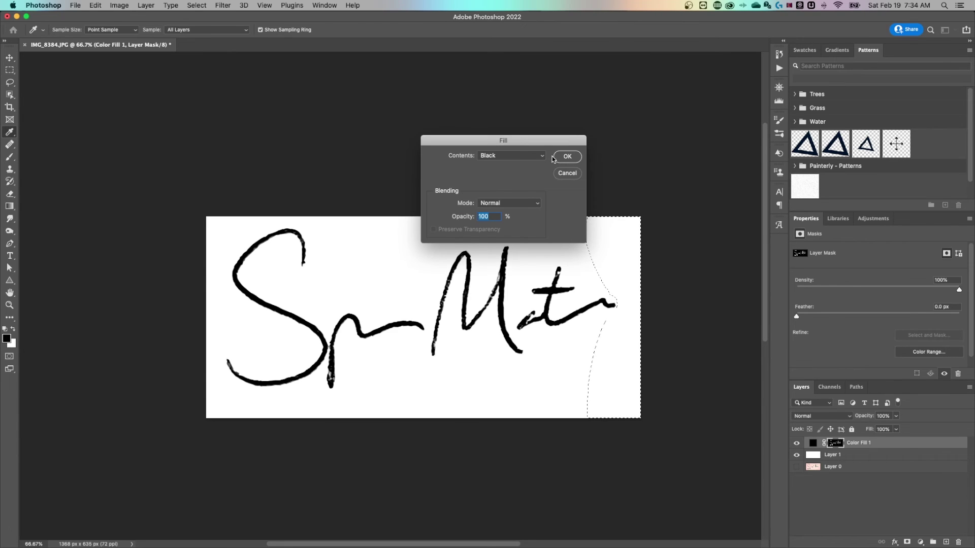
pyautogui.click(571, 158)
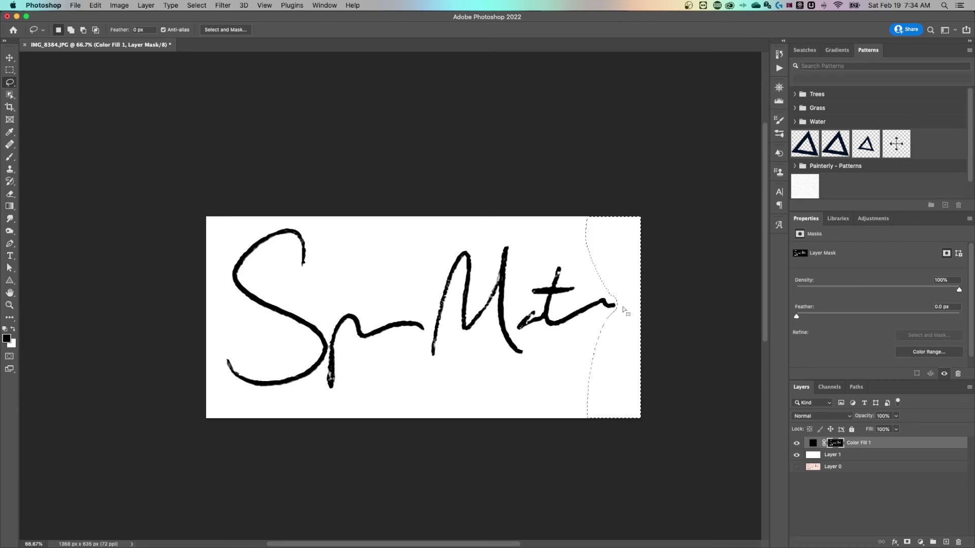
pyautogui.press('super+d')
pyautogui.click(858, 445)
pyautogui.click(835, 444)
pyautogui.press('super+t')
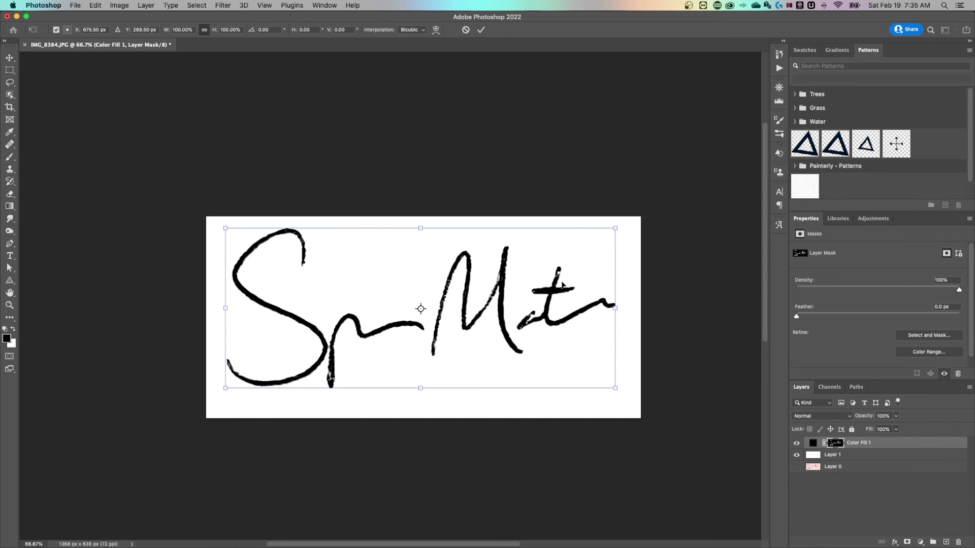
# - Hide the white background, then delete Layer 1 and Layer 0, leaving only Color Fill 1
pyautogui.press('Return')
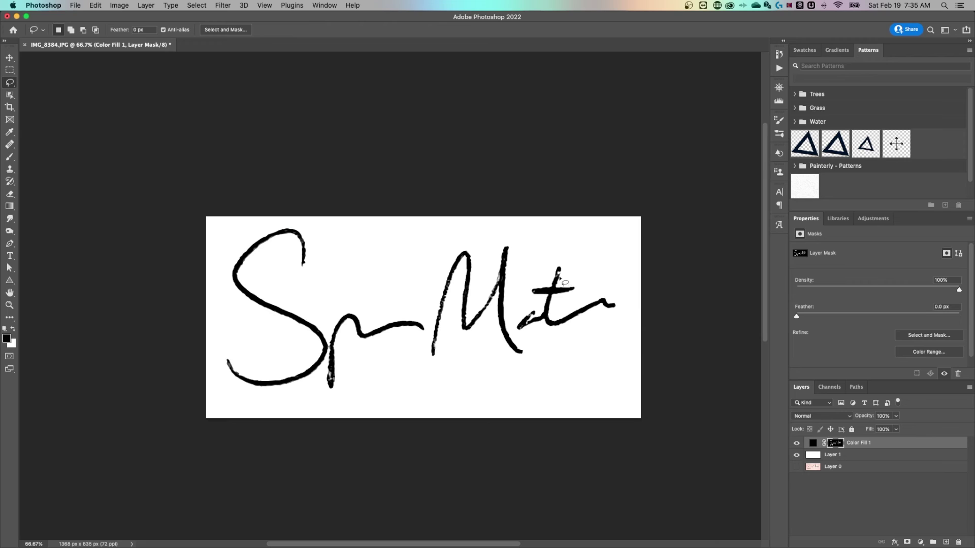
pyautogui.click(797, 455)
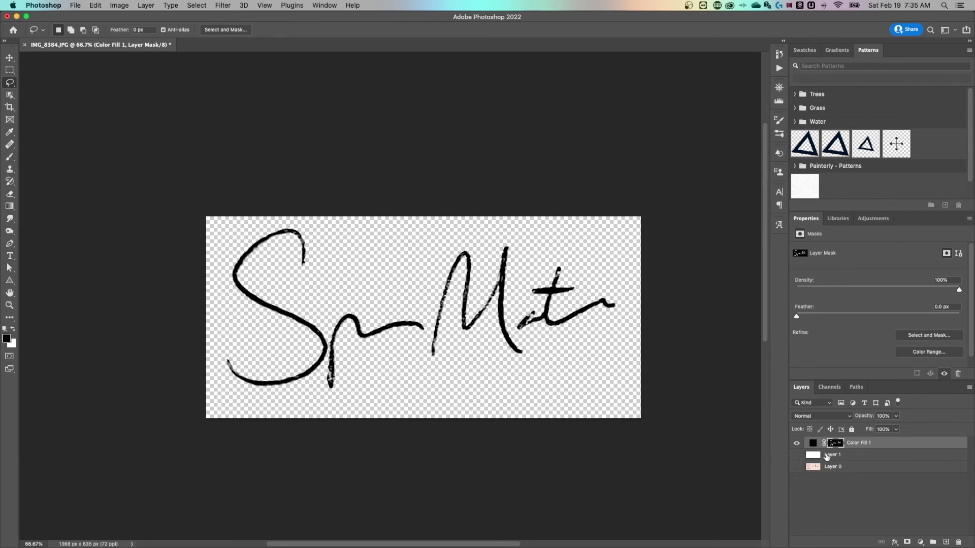
pyautogui.click(854, 455)
pyautogui.keyDown('shift'); pyautogui.click(847, 467); pyautogui.keyUp('shift')
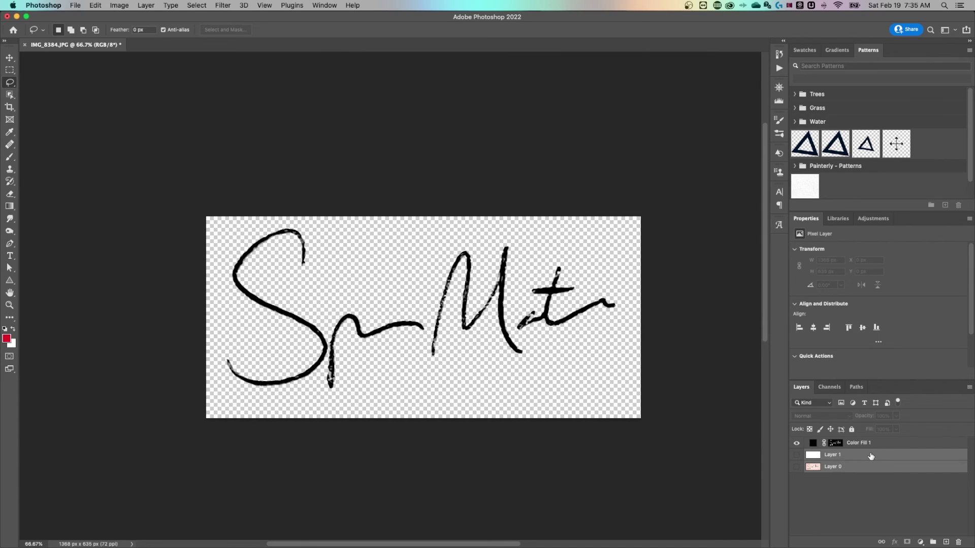
pyautogui.click(958, 543)
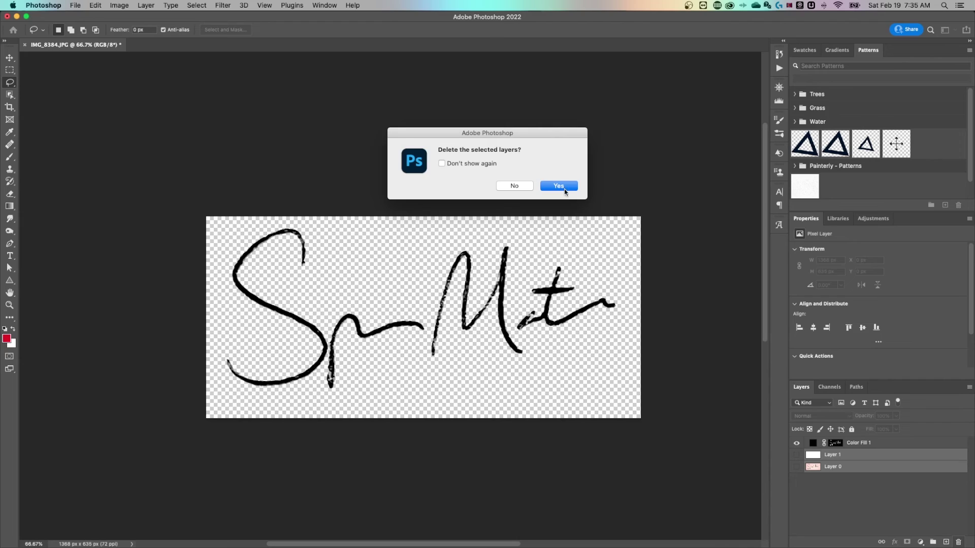
pyautogui.click(564, 189)
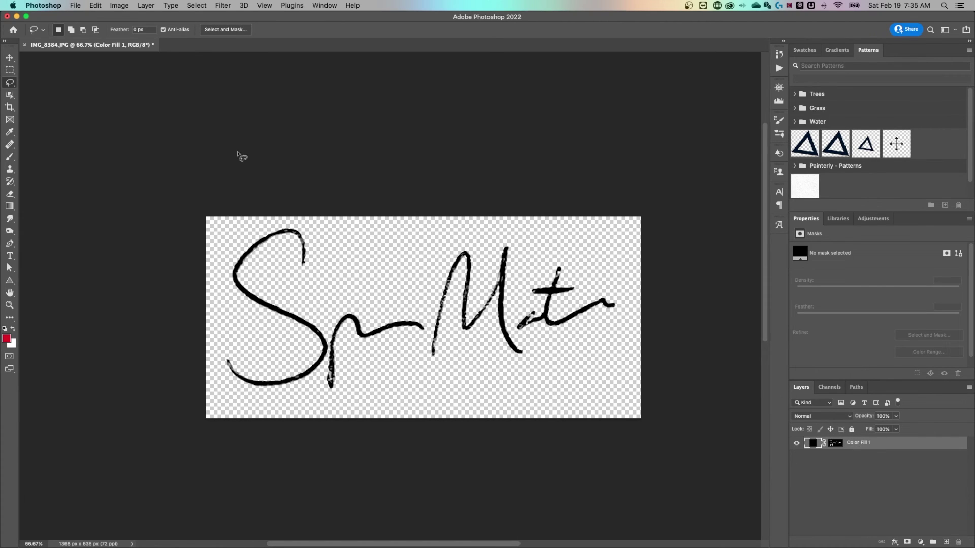
# - Save the document as signature.psd in Downloads
pyautogui.click(74, 5)
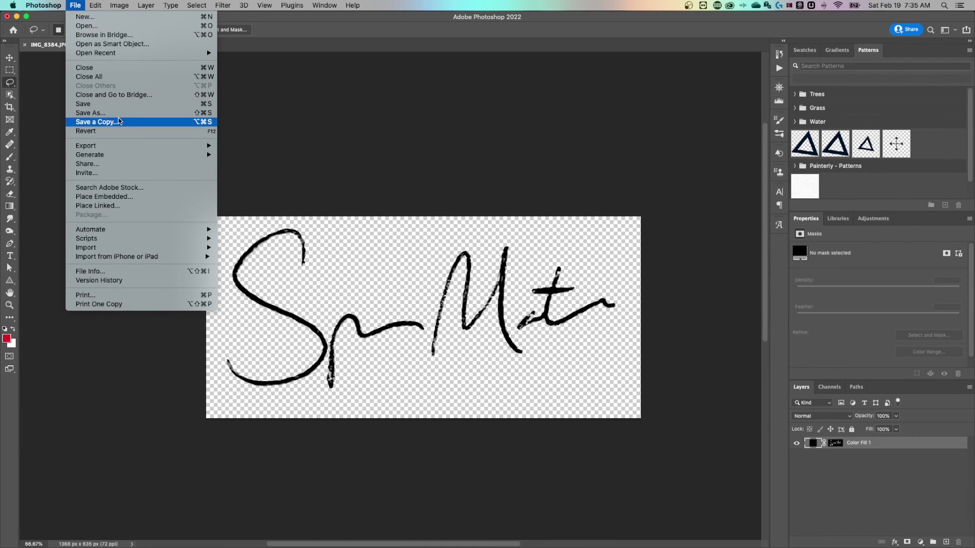
pyautogui.click(92, 105)
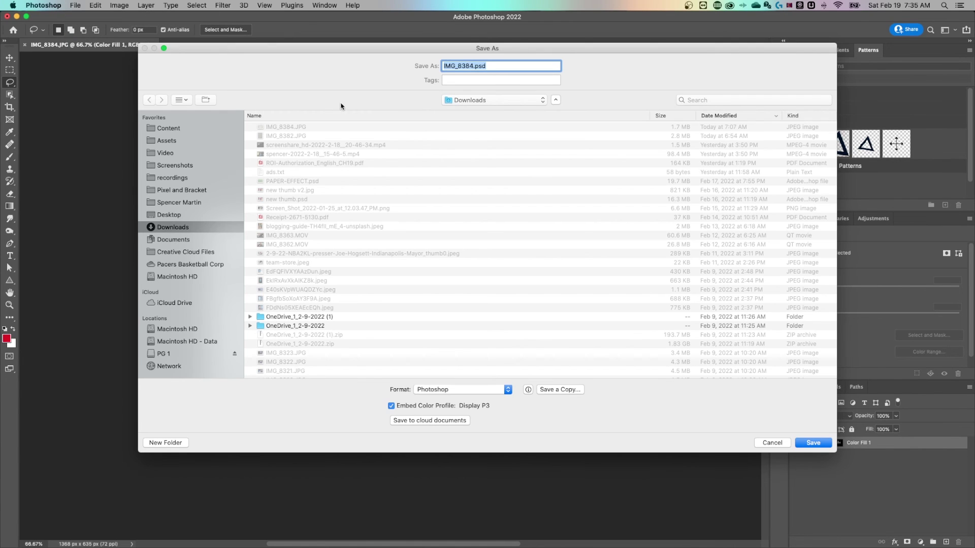
pyautogui.click(472, 65)
pyautogui.doubleClick(472, 65)
pyautogui.write('signature')
pyautogui.click(813, 443)
# - Save a PNG copy named signature.png, accepting the large file size option
pyautogui.click(77, 6)
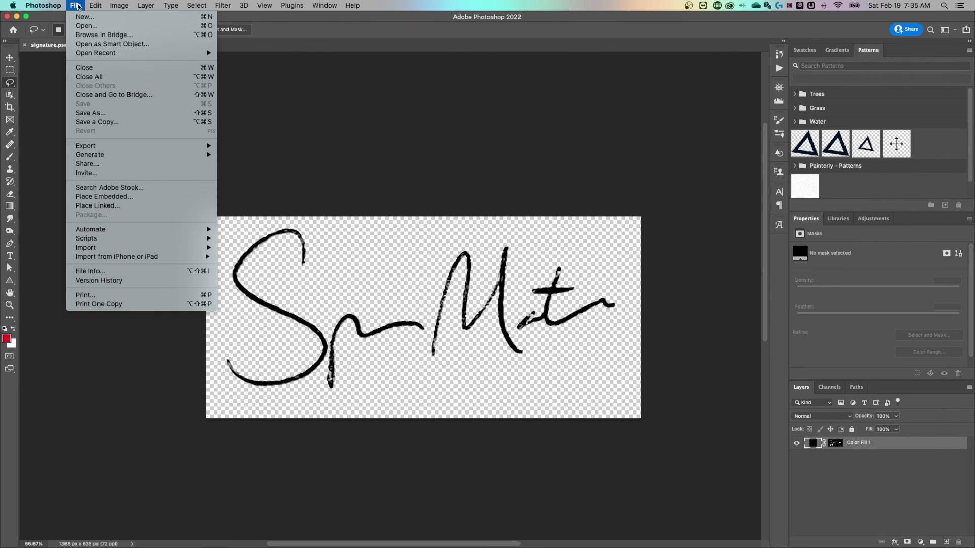
pyautogui.click(96, 121)
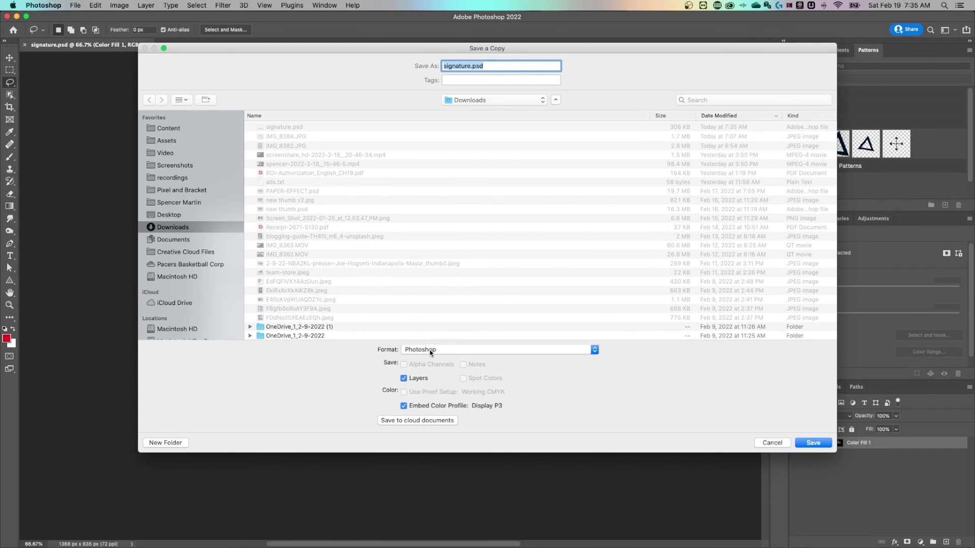
pyautogui.click(429, 349)
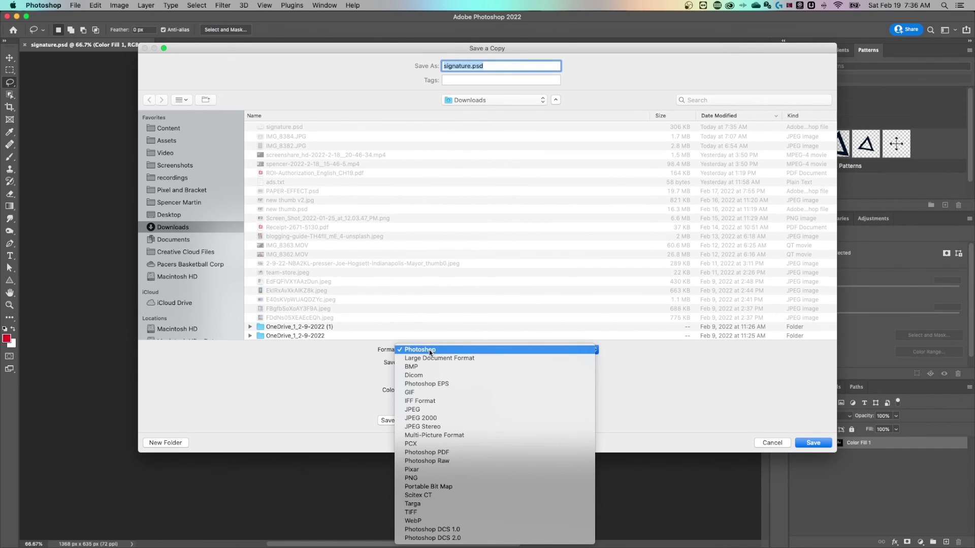
pyautogui.click(426, 478)
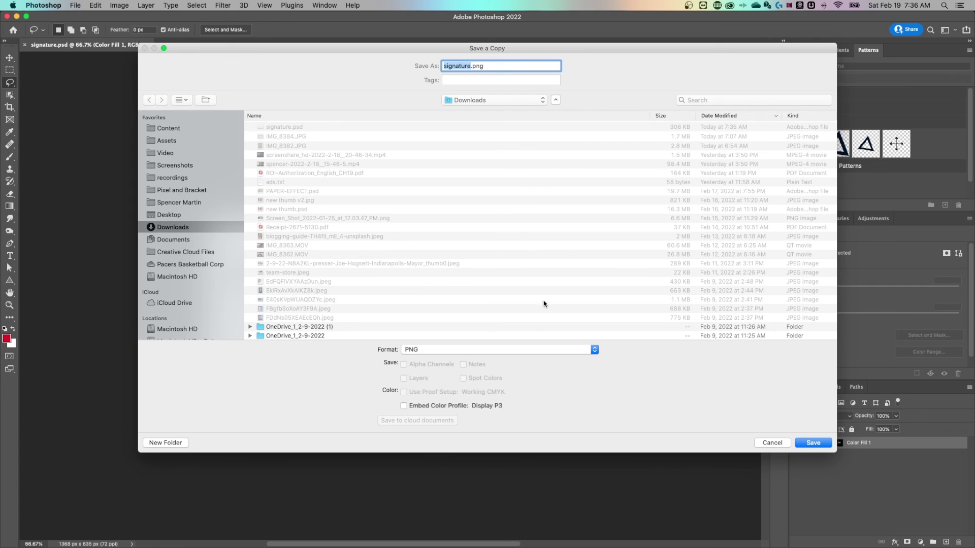
pyautogui.click(818, 443)
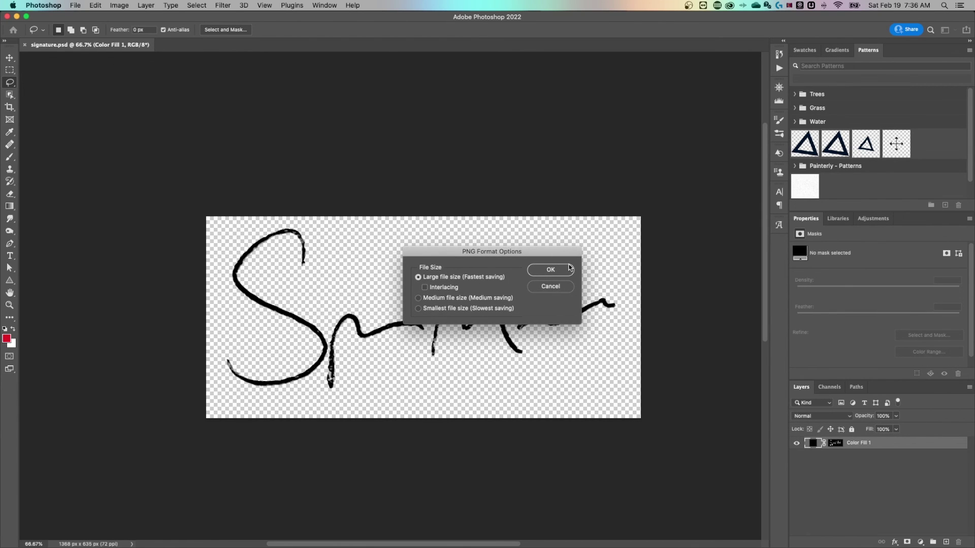
pyautogui.click(559, 270)
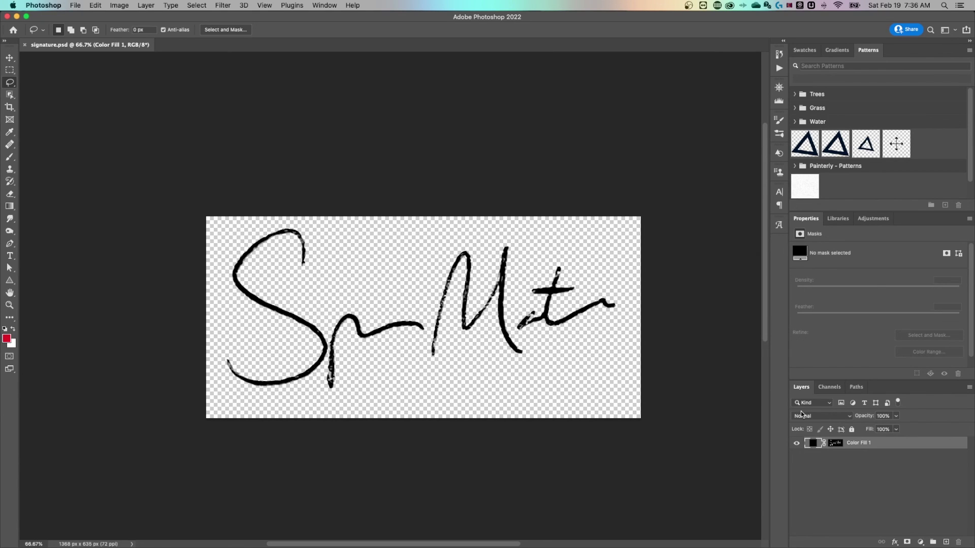
# - Change the Color Fill 1 colour from black to a pinkish red in the Color Picker
pyautogui.doubleClick(814, 443)
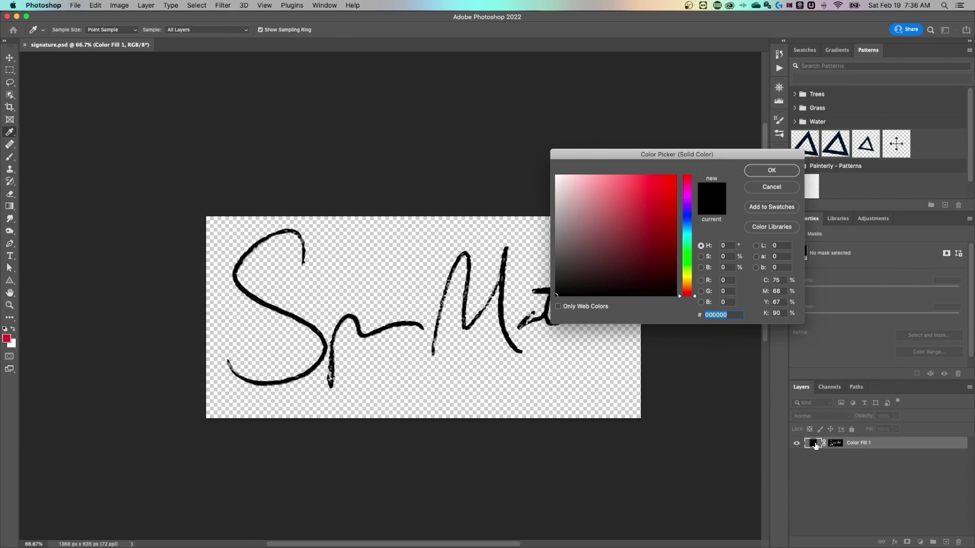
pyautogui.moveTo(645, 239); pyautogui.dragTo(667, 175)
pyautogui.moveTo(693, 296); pyautogui.dragTo(692, 183)
pyautogui.press('Return')
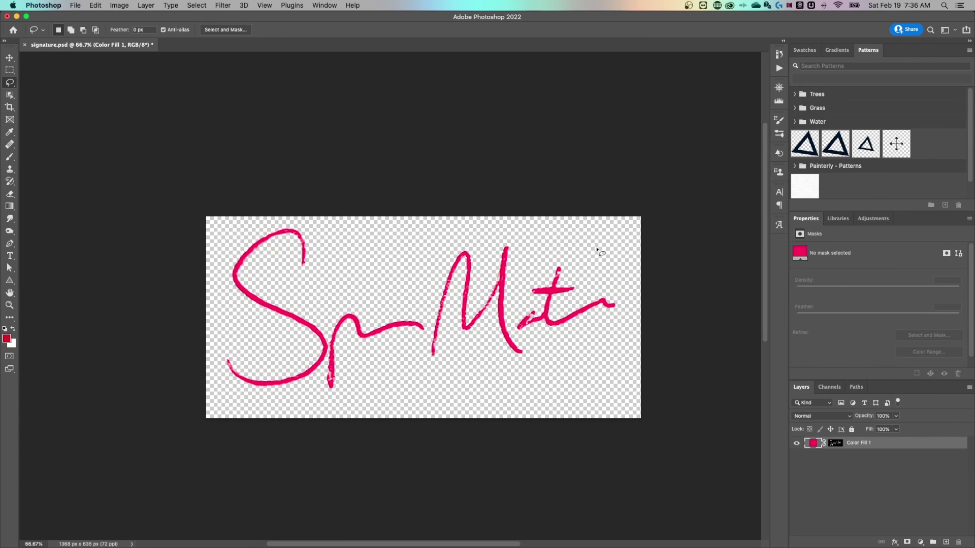